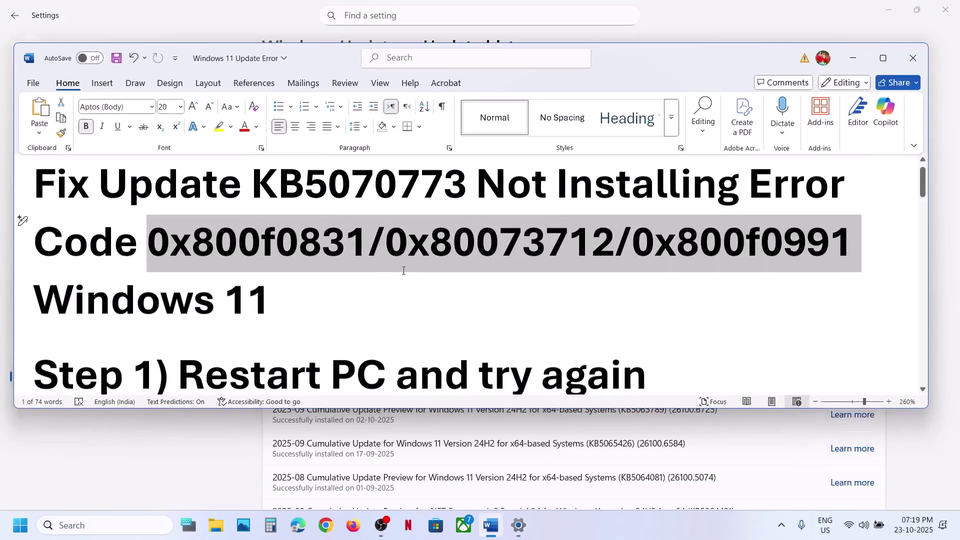
Step: Bring up the PC's power options to view Restart, and close them without restarting
{"action": "left_click_drag", "start_coordinate": [205, 359], "coordinate": [320, 360]}
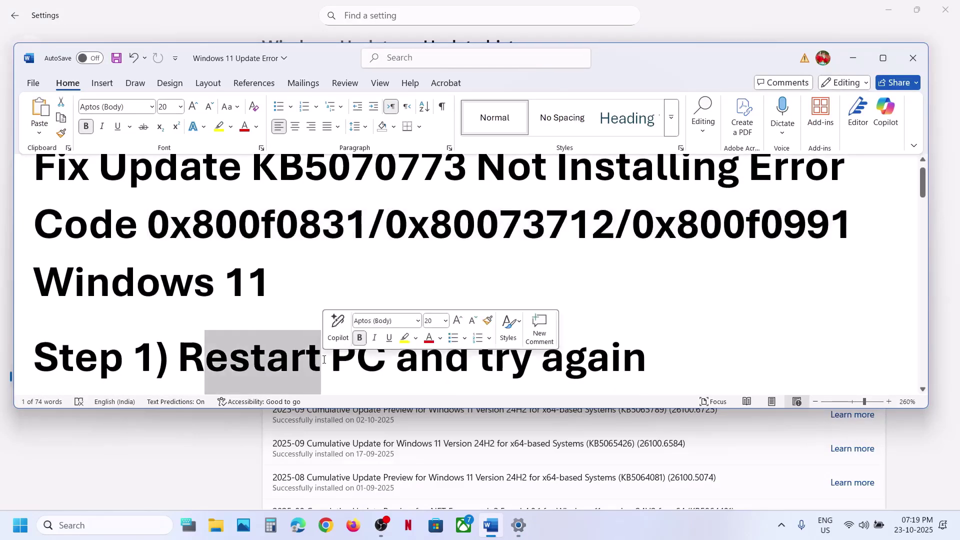
{"action": "key", "text": "super"}
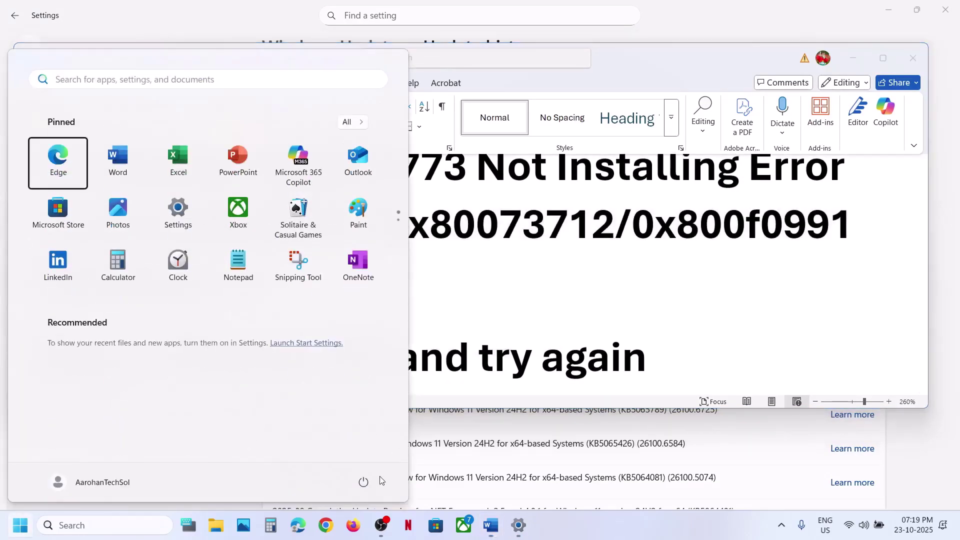
{"action": "left_click", "coordinate": [364, 481]}
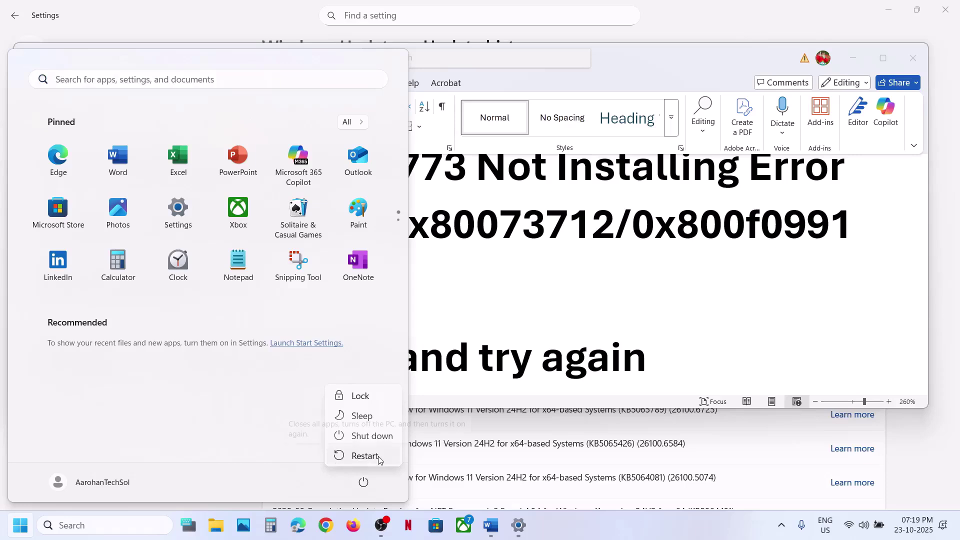
{"action": "key", "text": "Escape"}
{"action": "key", "text": "Escape"}
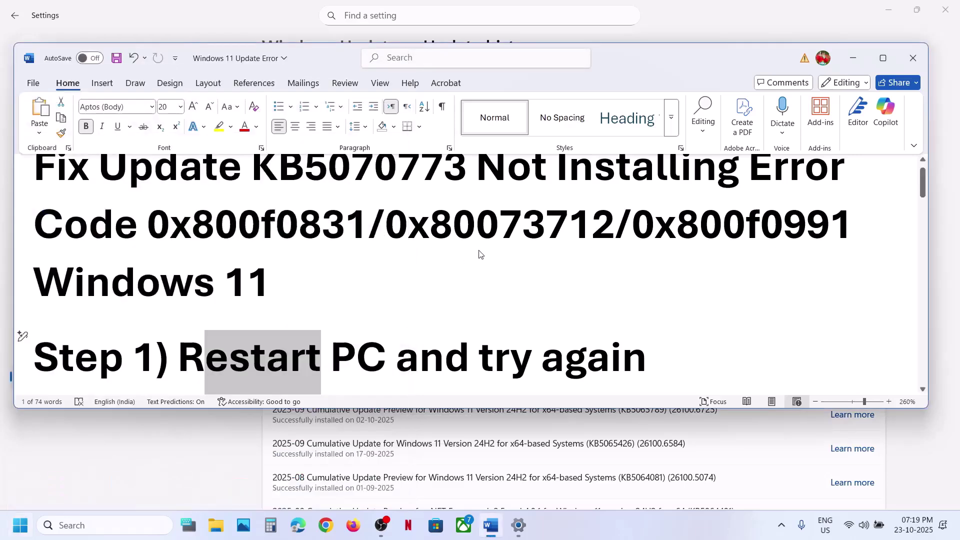
Step: Pause updates for 1 week on the Windows Update page and resume them to trigger a fresh check
{"action": "scroll", "coordinate": [322, 319], "scroll_direction": "down", "scroll_amount": 3}
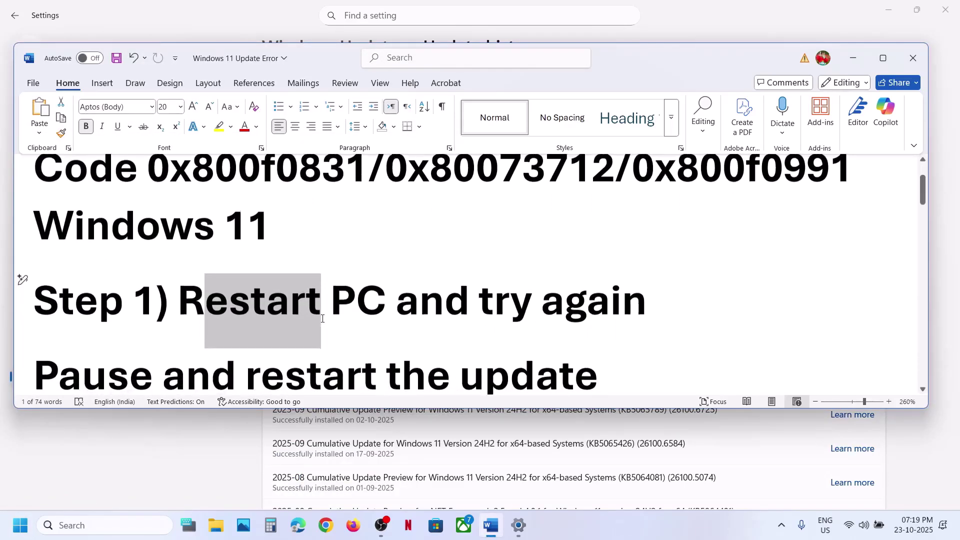
{"action": "left_click", "coordinate": [189, 465]}
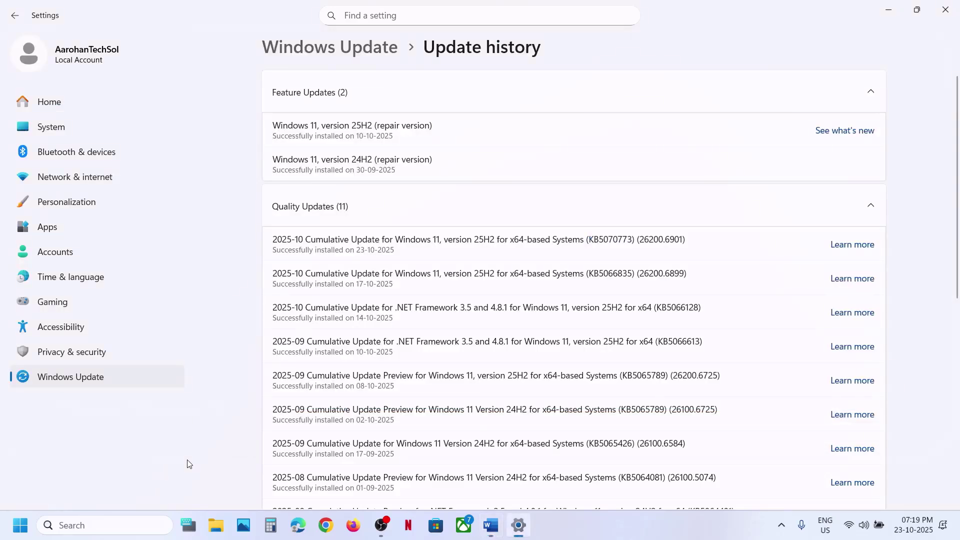
{"action": "left_click", "coordinate": [79, 381]}
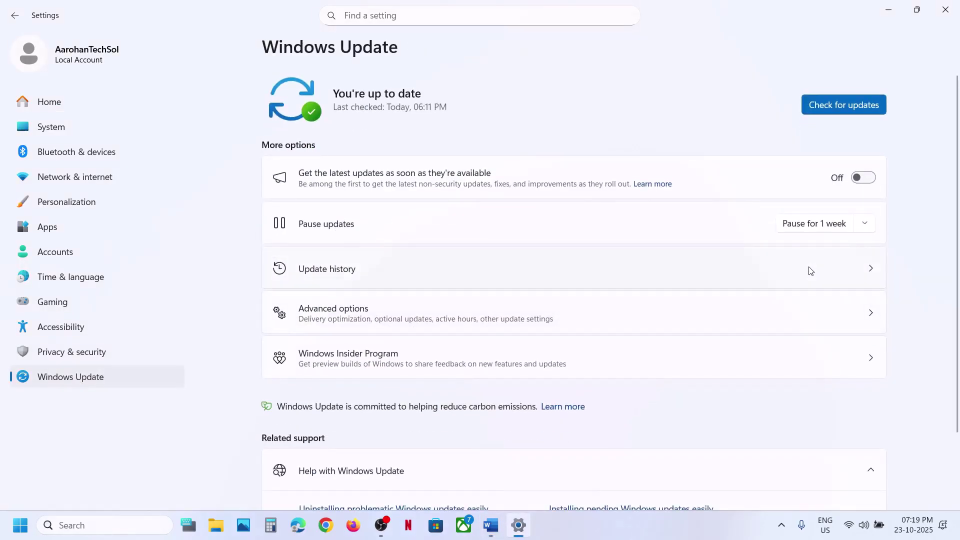
{"action": "left_click", "coordinate": [812, 225]}
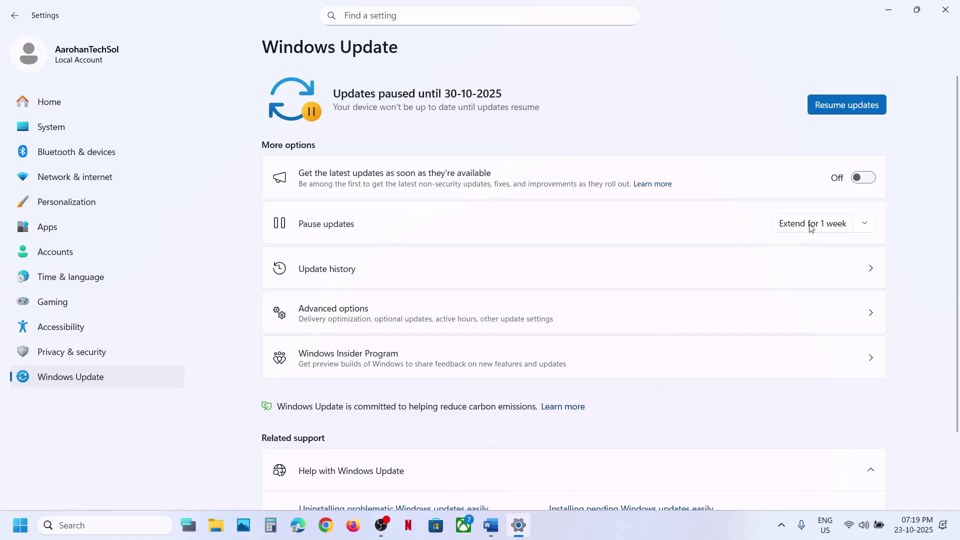
{"action": "left_click", "coordinate": [847, 105]}
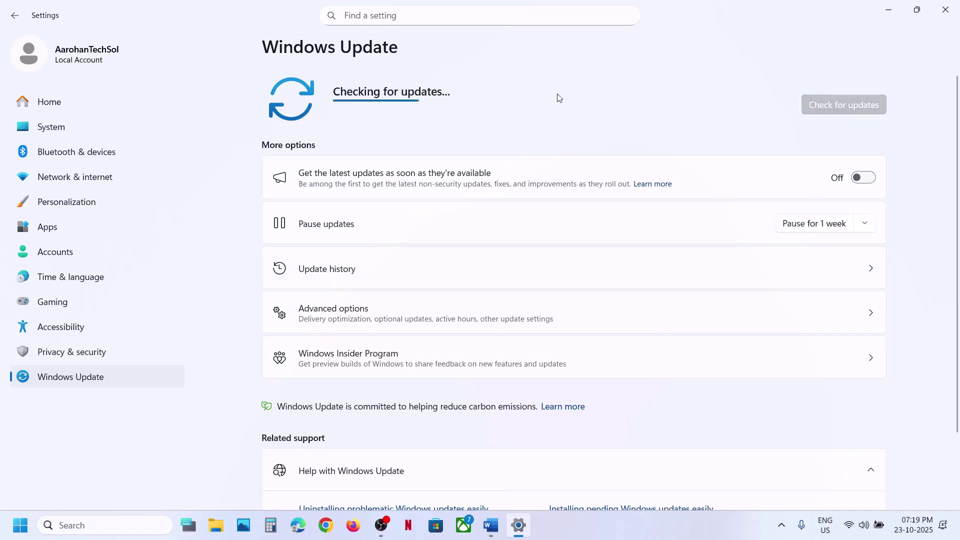
Step: Bring up Step 2 of the instructions in the Word document and open the Services console
{"action": "left_click", "coordinate": [492, 525]}
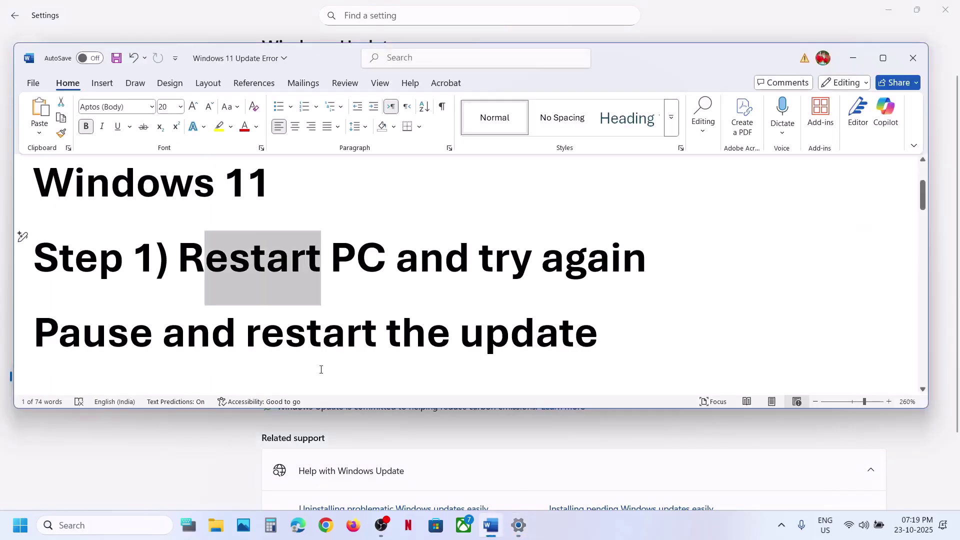
{"action": "scroll", "coordinate": [321, 370], "scroll_direction": "down", "scroll_amount": 2}
{"action": "scroll", "coordinate": [321, 370], "scroll_direction": "down", "scroll_amount": 2}
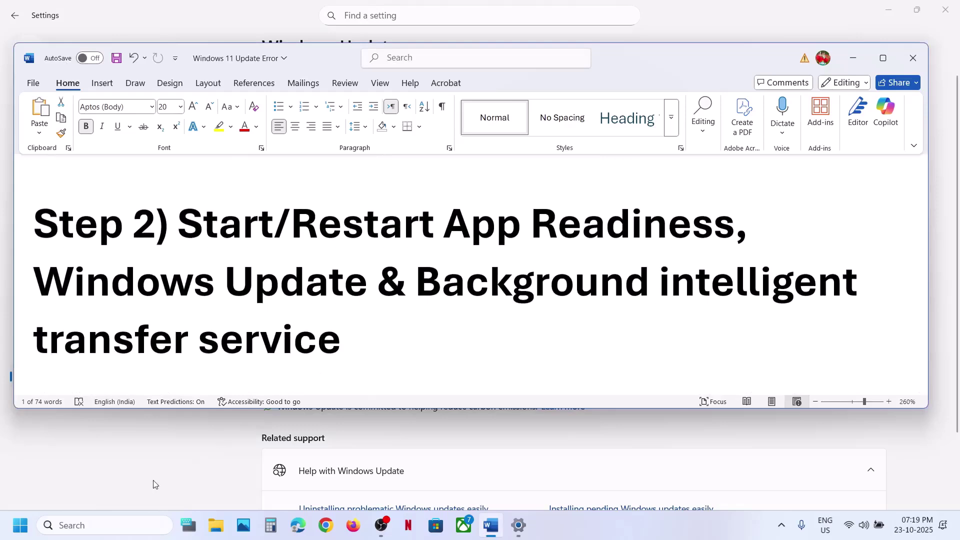
{"action": "left_click", "coordinate": [155, 484]}
{"action": "left_click", "coordinate": [120, 525]}
{"action": "type", "text": "servic"}
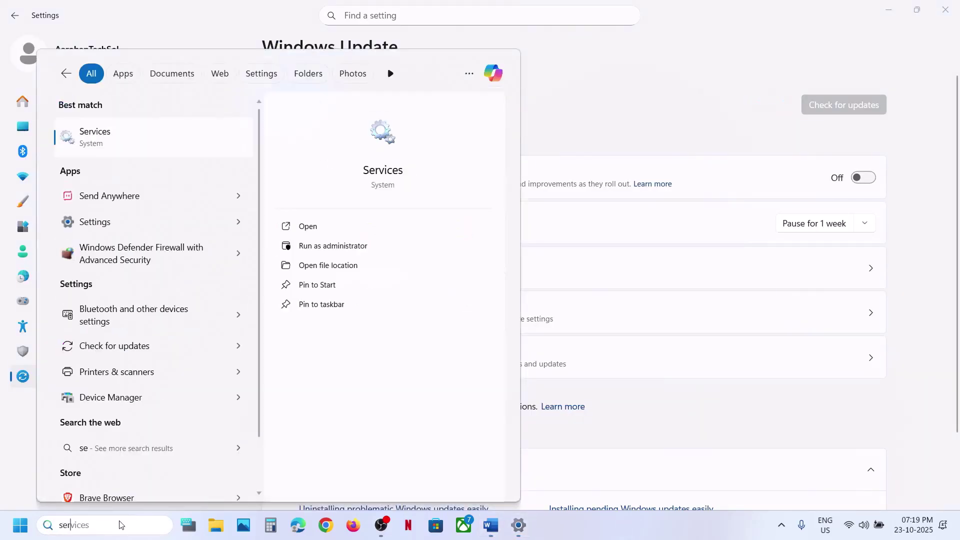
{"action": "type", "text": "es"}
{"action": "key", "text": "Return"}
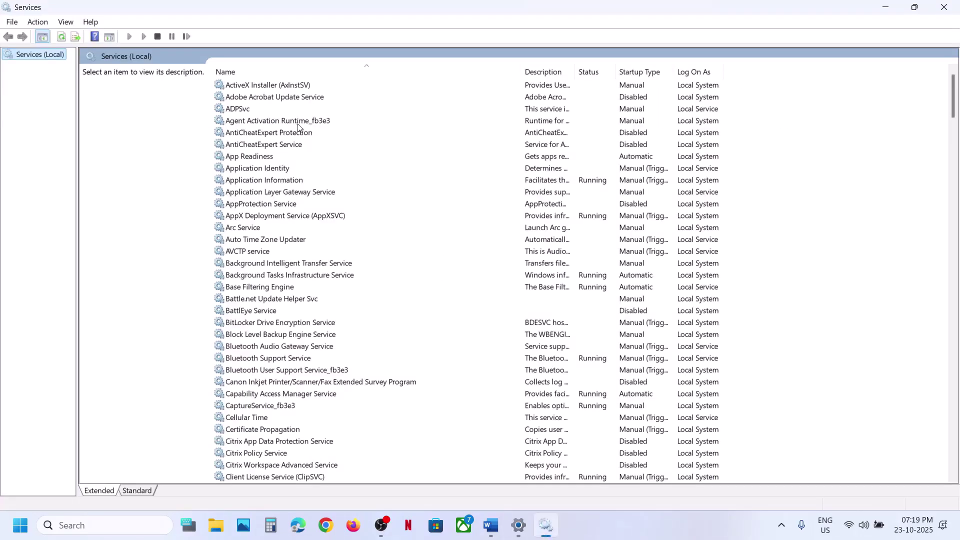
Step: Set the App Readiness service's startup type to Automatic
{"action": "double_click", "coordinate": [273, 157]}
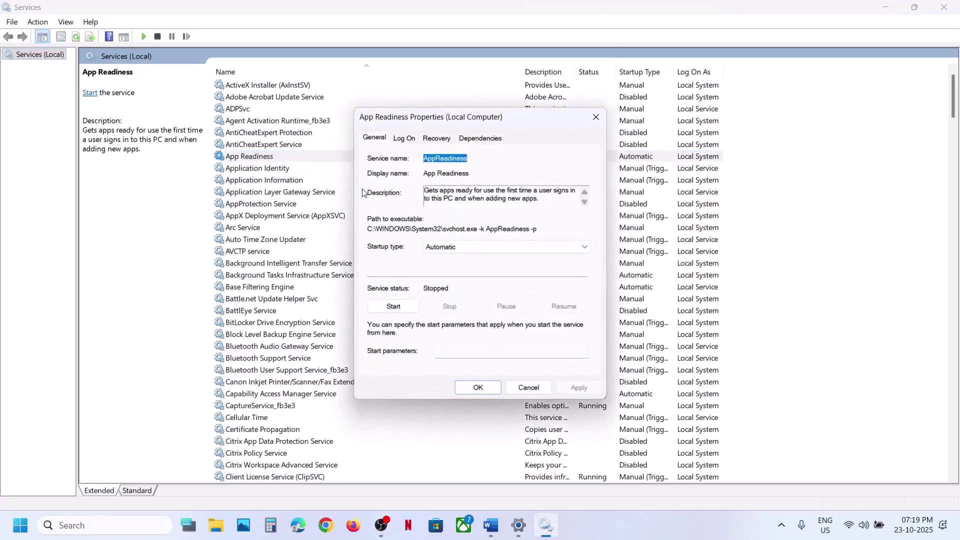
{"action": "left_click", "coordinate": [448, 248]}
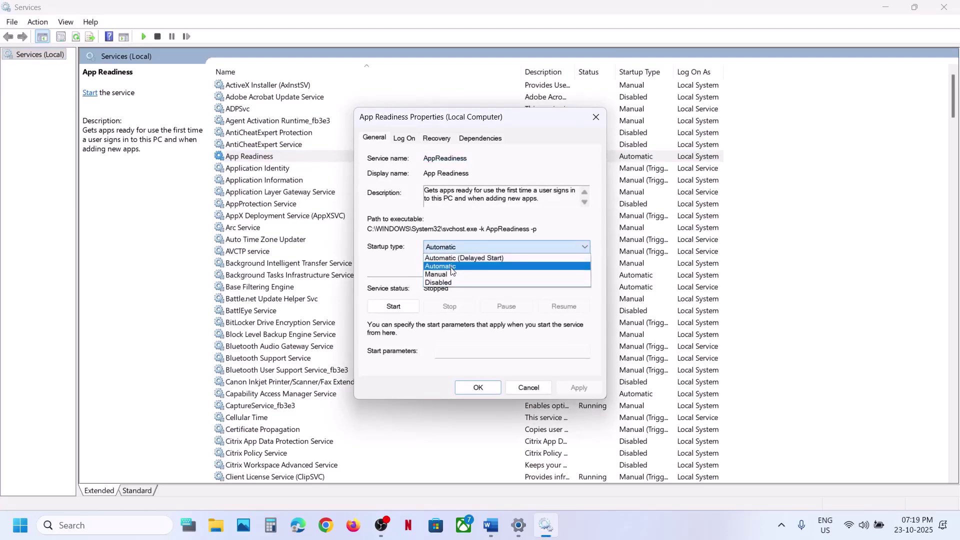
{"action": "left_click", "coordinate": [453, 264]}
{"action": "left_click", "coordinate": [581, 388]}
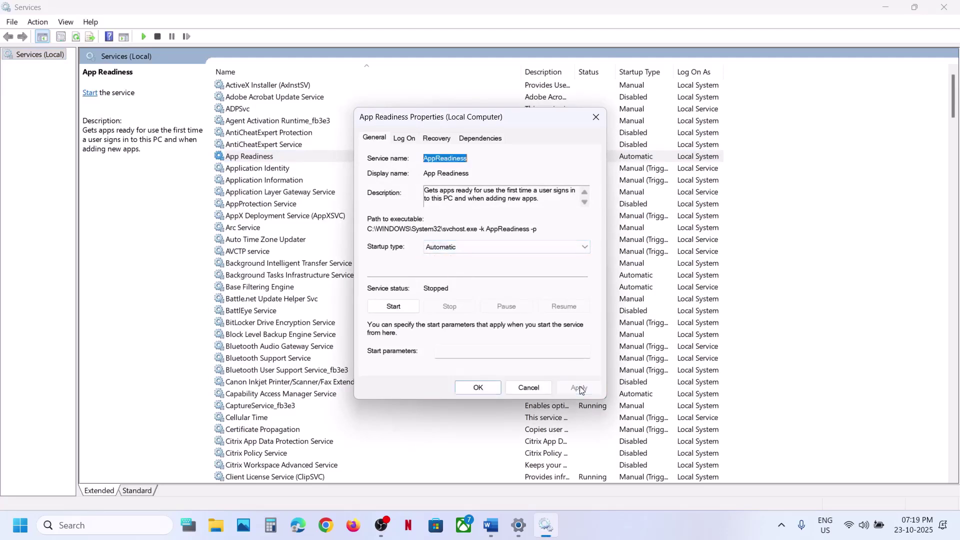
Step: Start the App Readiness service, close its properties, and restart the service
{"action": "left_click", "coordinate": [394, 306]}
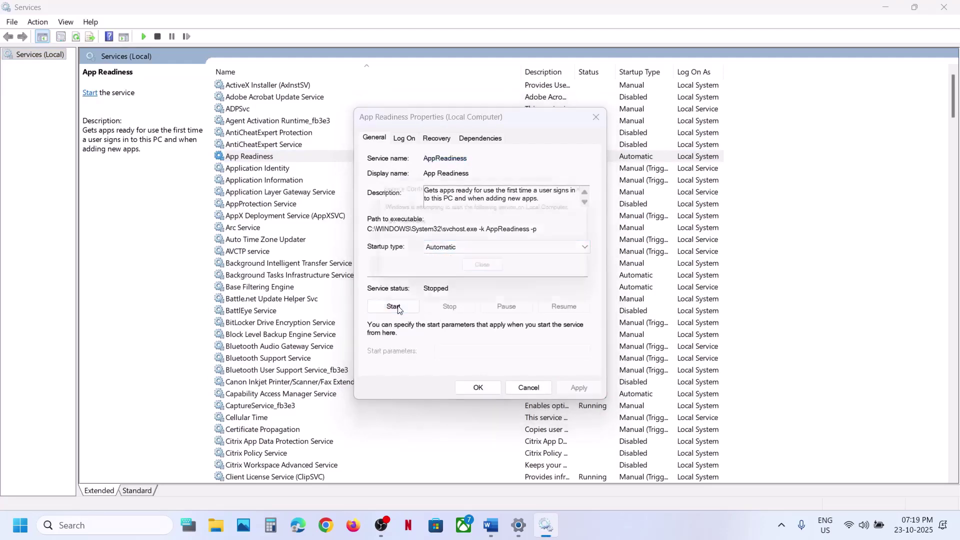
{"action": "left_click", "coordinate": [478, 388]}
{"action": "right_click", "coordinate": [277, 157]}
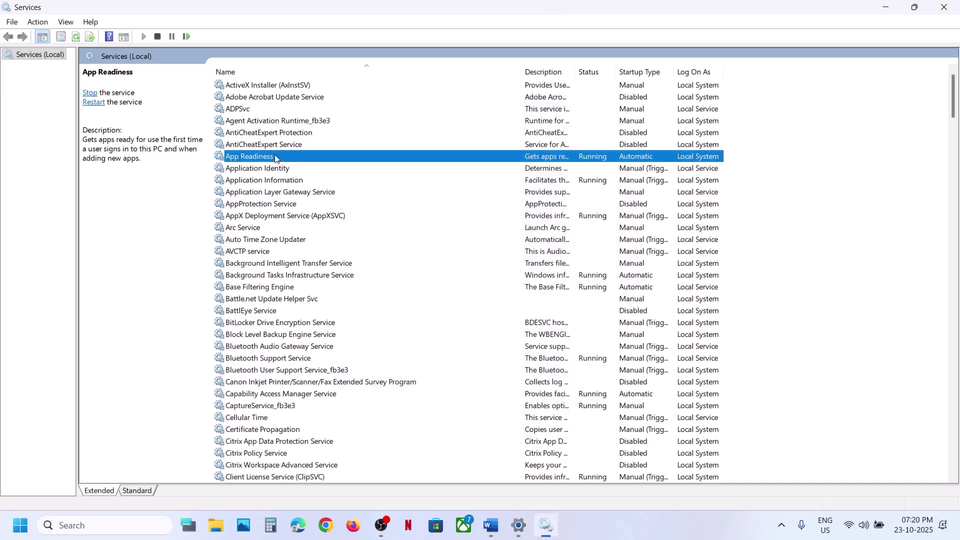
{"action": "left_click", "coordinate": [312, 218]}
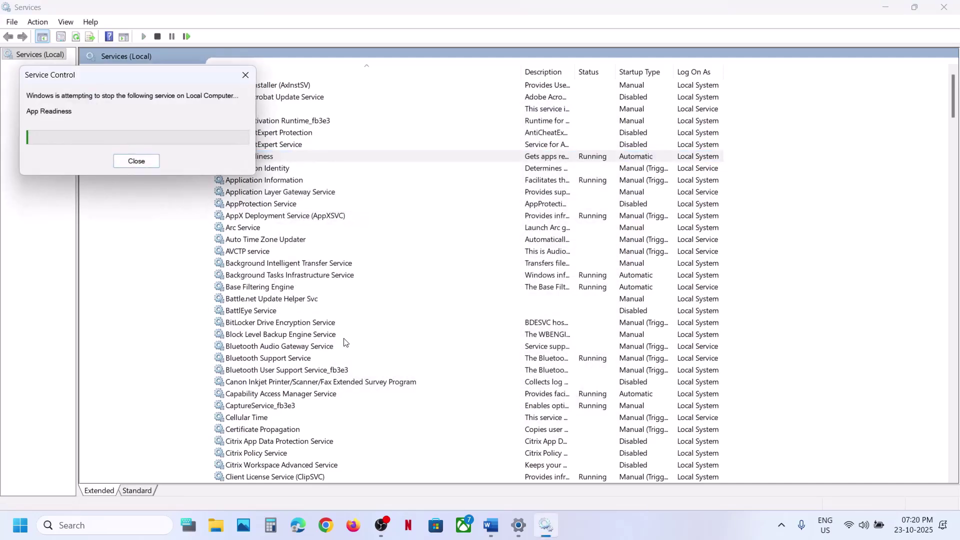
Step: Set the Windows Update service's startup type to Automatic and restart the service
{"action": "left_click", "coordinate": [310, 405]}
{"action": "key", "text": "w"}
{"action": "scroll", "coordinate": [310, 405], "scroll_direction": "down", "scroll_amount": 8}
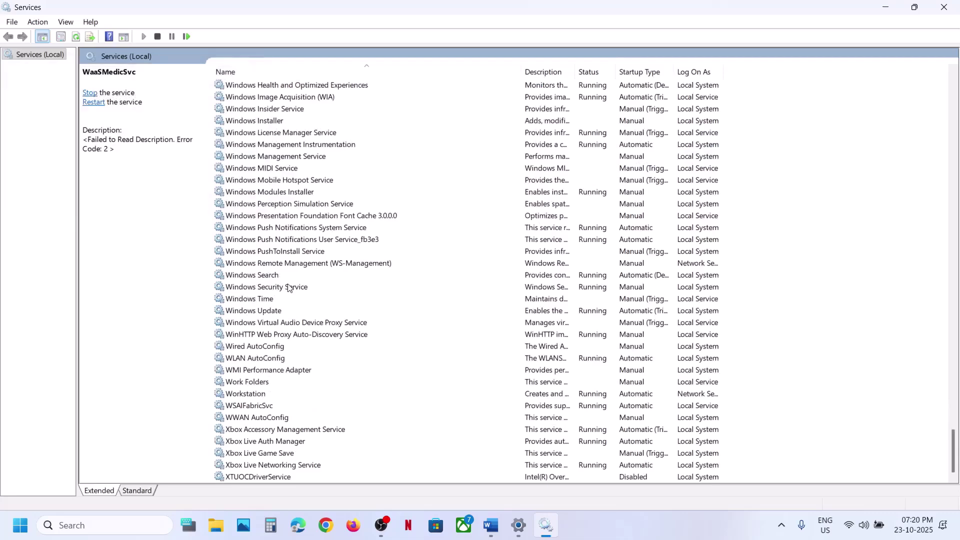
{"action": "double_click", "coordinate": [280, 311]}
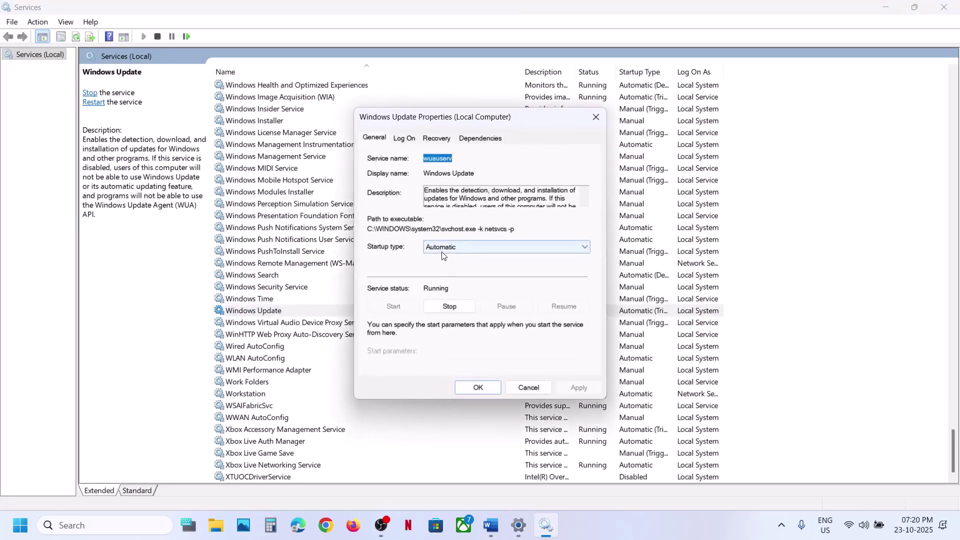
{"action": "left_click", "coordinate": [442, 248]}
{"action": "left_click", "coordinate": [442, 270]}
{"action": "left_click", "coordinate": [579, 388]}
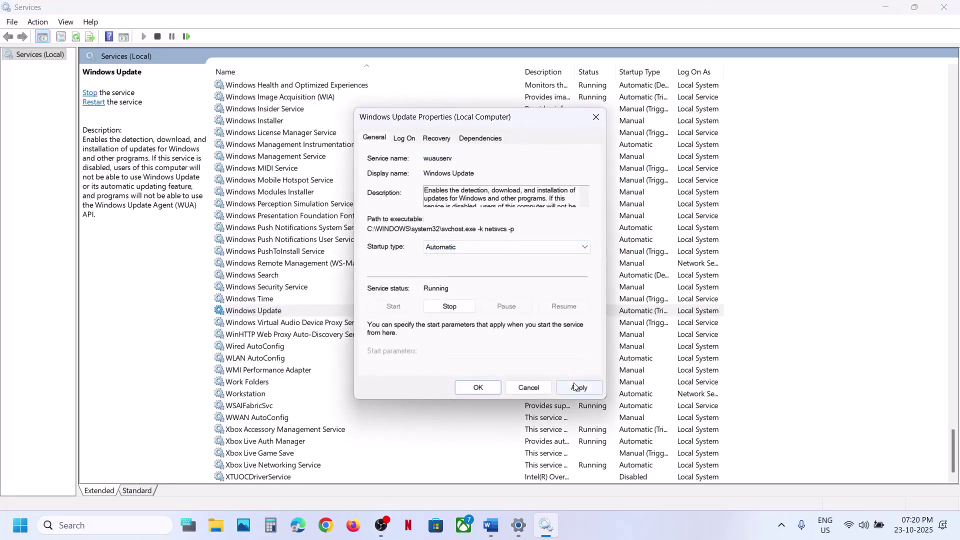
{"action": "left_click", "coordinate": [467, 388]}
{"action": "right_click", "coordinate": [263, 311]}
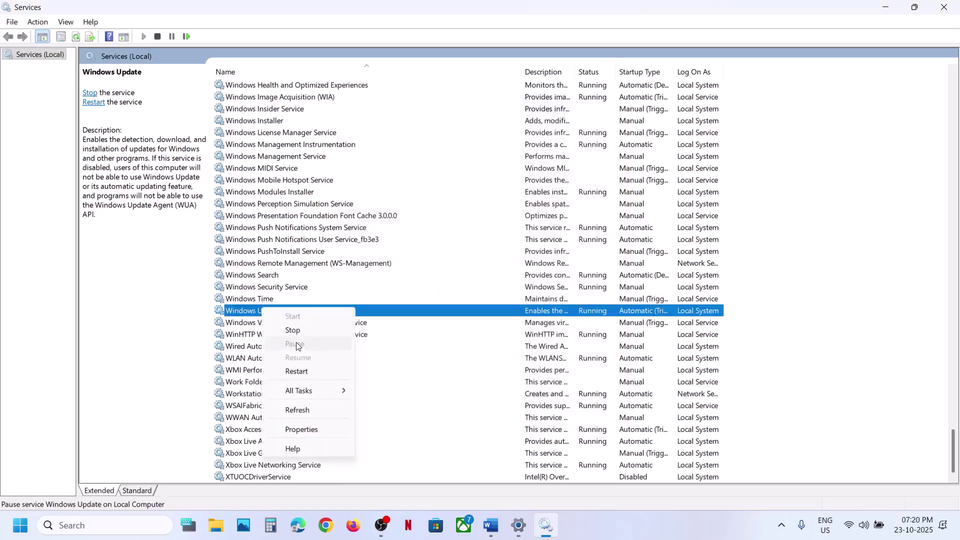
{"action": "left_click", "coordinate": [300, 371]}
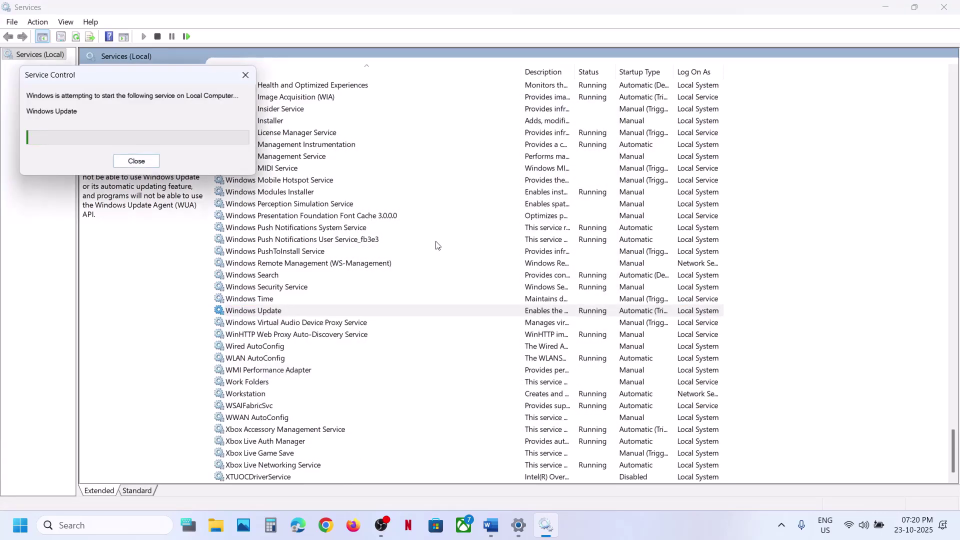
Step: Set the Background Intelligent Transfer Service's startup type to Automatic
{"action": "left_click", "coordinate": [352, 230]}
{"action": "key", "text": "b"}
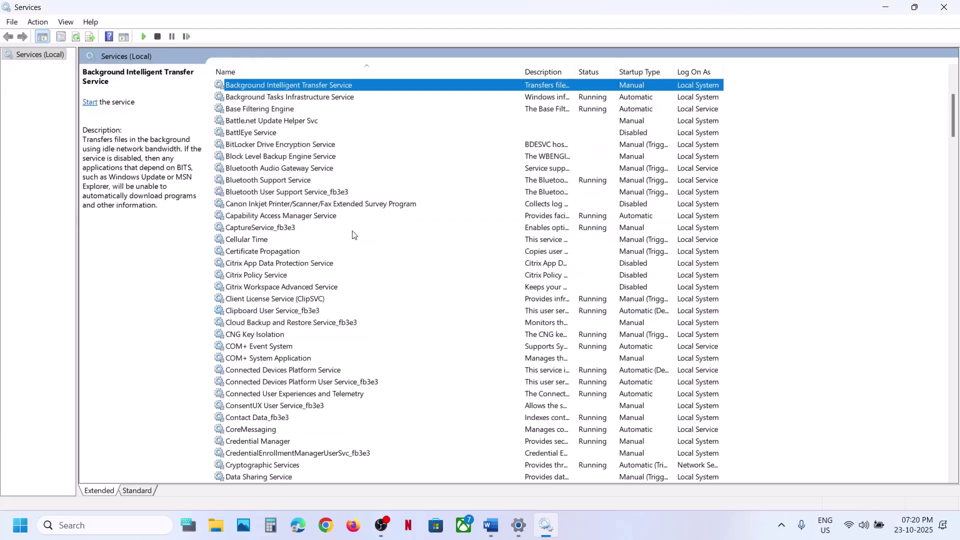
{"action": "scroll", "coordinate": [353, 232], "scroll_direction": "up", "scroll_amount": 4}
{"action": "double_click", "coordinate": [342, 231]}
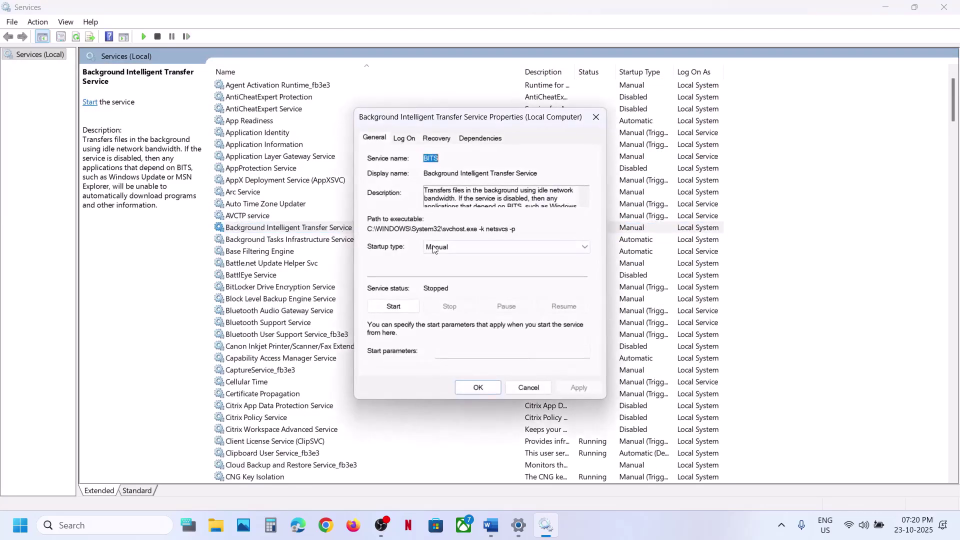
{"action": "left_click", "coordinate": [442, 248]}
{"action": "left_click", "coordinate": [446, 267]}
{"action": "left_click", "coordinate": [579, 389]}
Step: Start the Background Intelligent Transfer Service, close its properties, and restart the service
{"action": "left_click", "coordinate": [404, 307]}
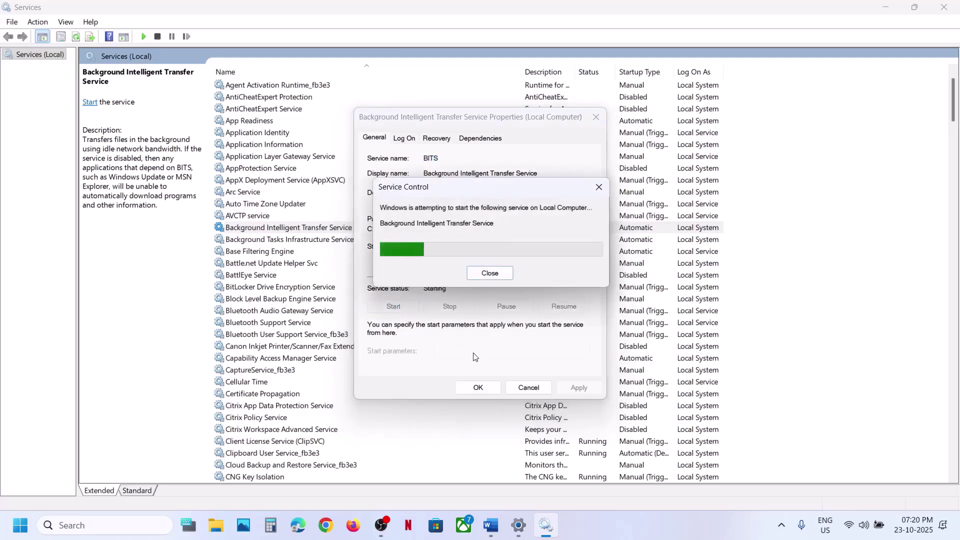
{"action": "left_click", "coordinate": [478, 389]}
{"action": "left_click", "coordinate": [261, 231]}
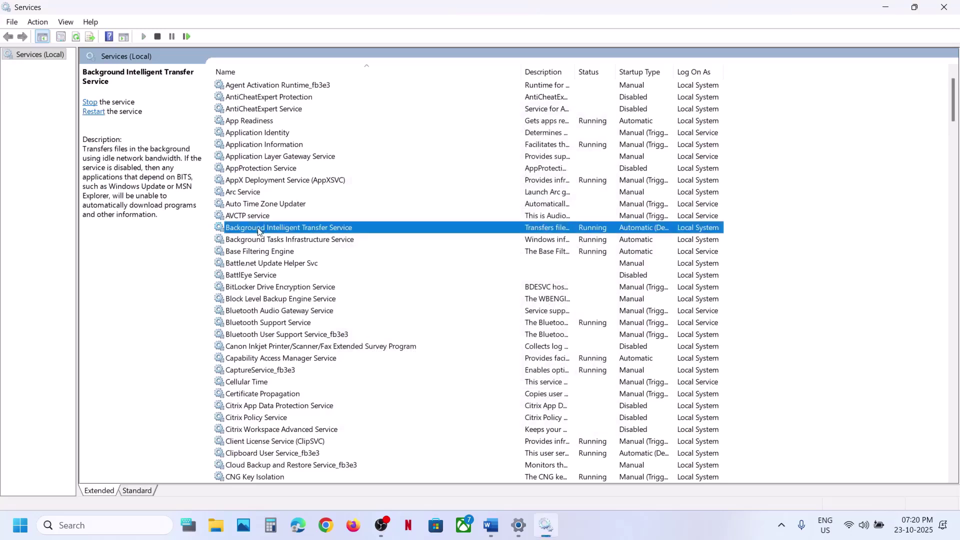
{"action": "right_click", "coordinate": [259, 231]}
{"action": "left_click", "coordinate": [293, 292]}
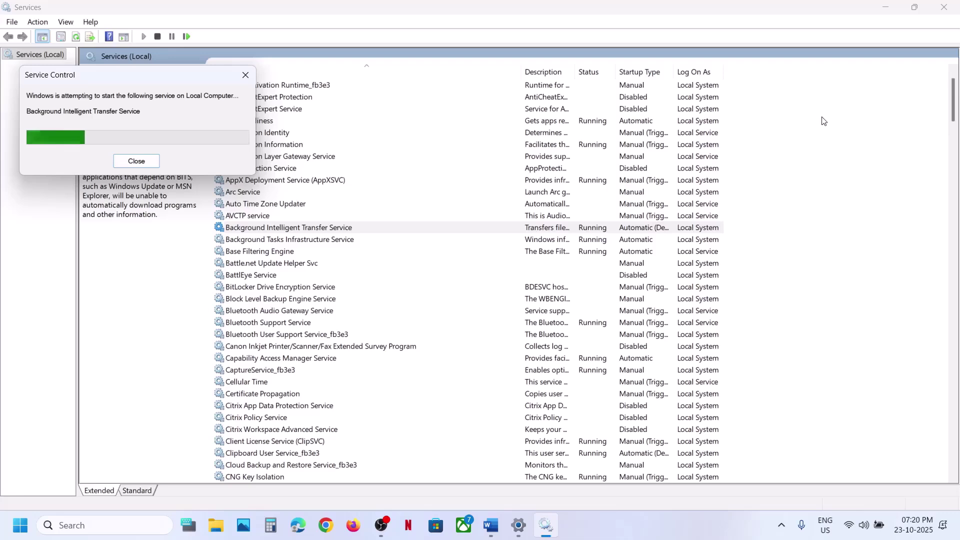
Step: Bring up the SFC and DISM commands under Step 3 in the Word document, and close the Services console
{"action": "left_click", "coordinate": [491, 525]}
{"action": "scroll", "coordinate": [359, 324], "scroll_direction": "down", "scroll_amount": 5}
{"action": "scroll", "coordinate": [359, 323], "scroll_direction": "down", "scroll_amount": 2}
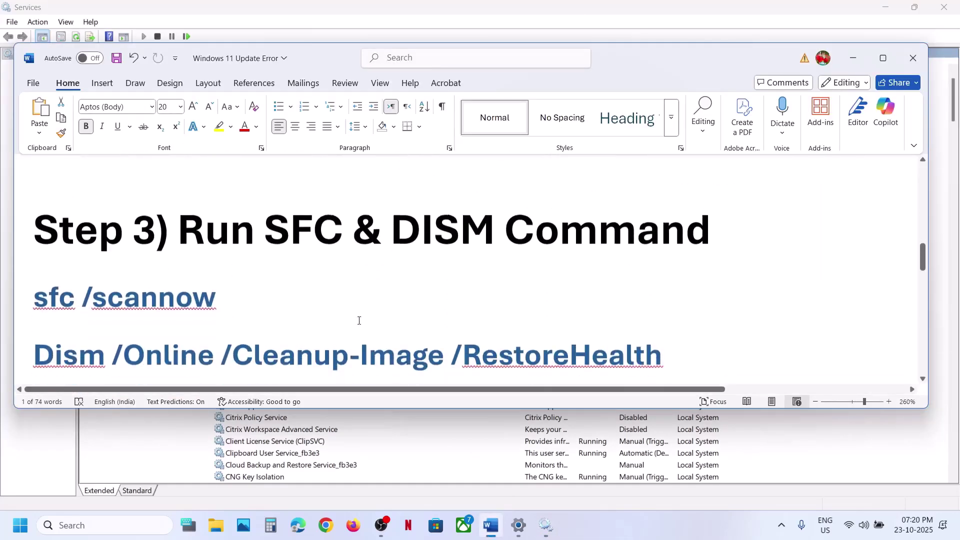
{"action": "scroll", "coordinate": [414, 245], "scroll_direction": "down", "scroll_amount": 3}
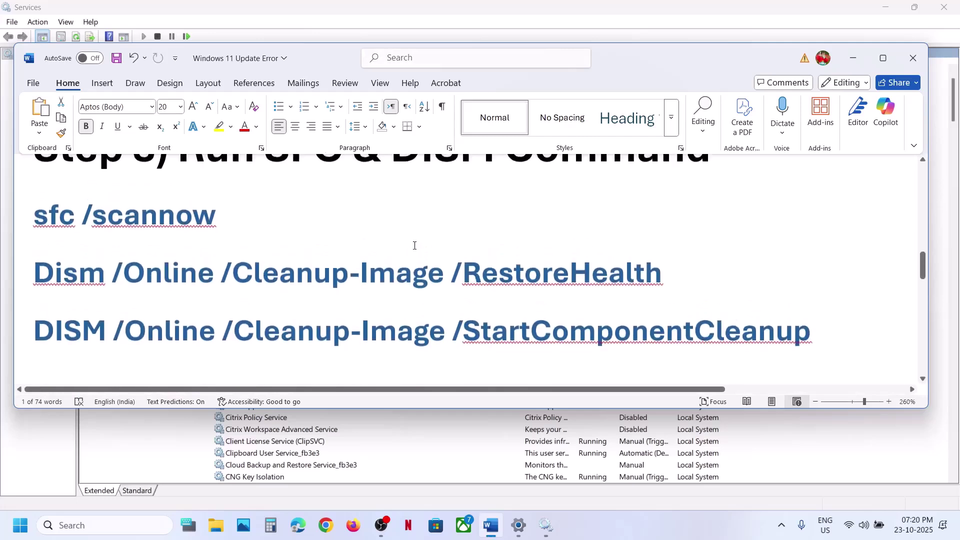
{"action": "left_click", "coordinate": [954, 11]}
{"action": "left_click", "coordinate": [955, 11]}
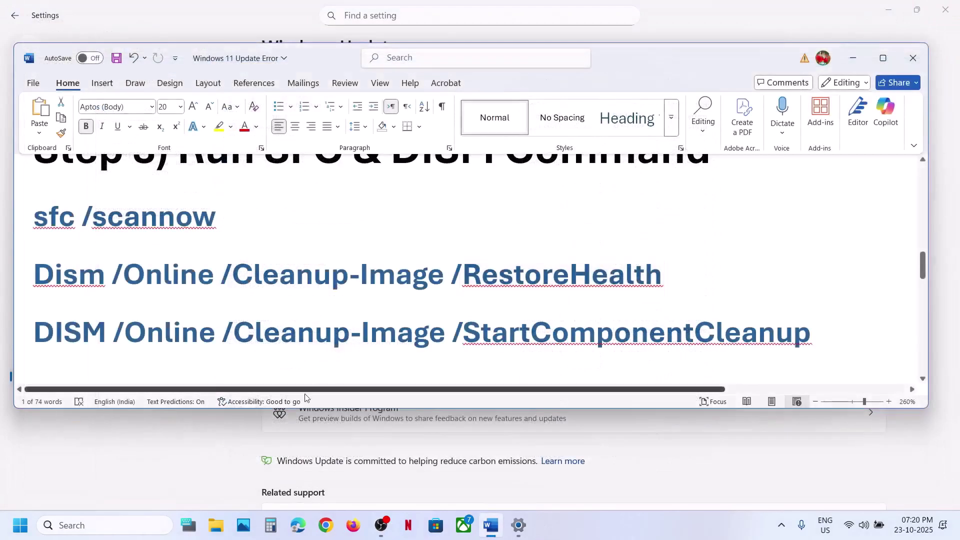
Step: Open Command Prompt as administrator, approve the elevation request, and move its window clear of the SFC command in the document
{"action": "left_click", "coordinate": [131, 527]}
{"action": "type", "text": "cmd"}
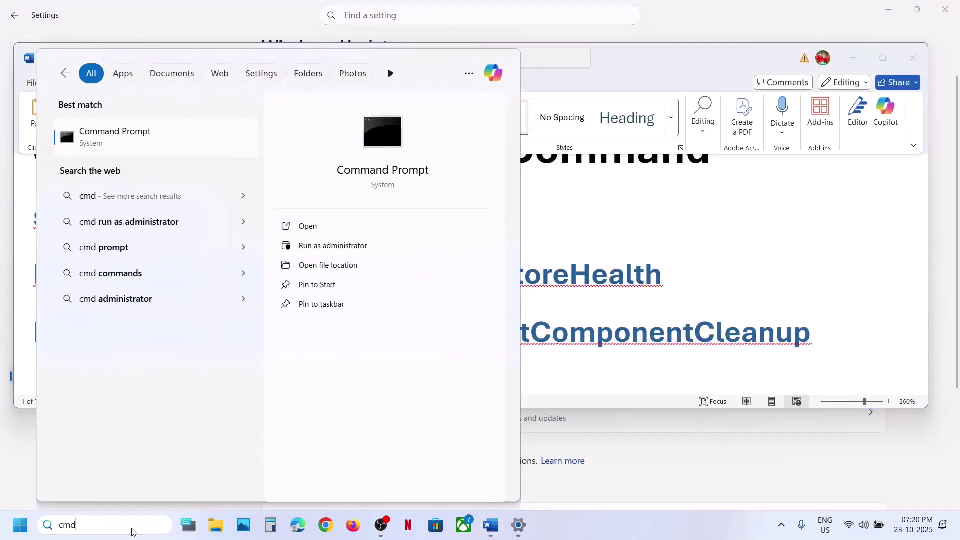
{"action": "right_click", "coordinate": [136, 143]}
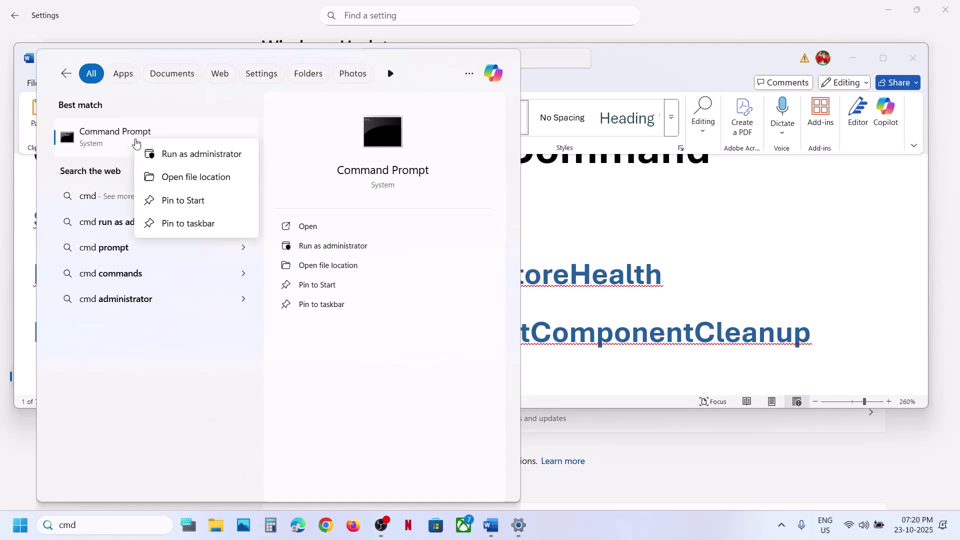
{"action": "left_click", "coordinate": [186, 161]}
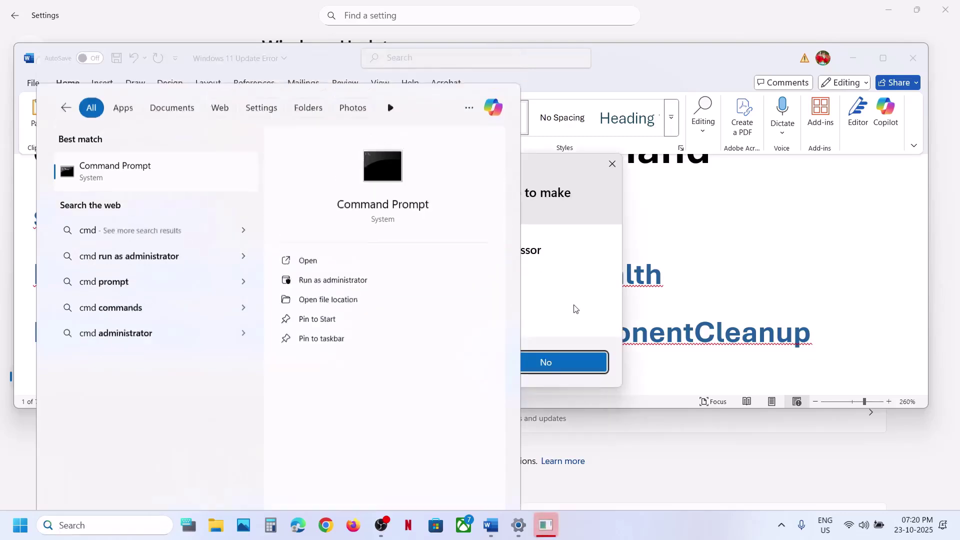
{"action": "left_click", "coordinate": [443, 359]}
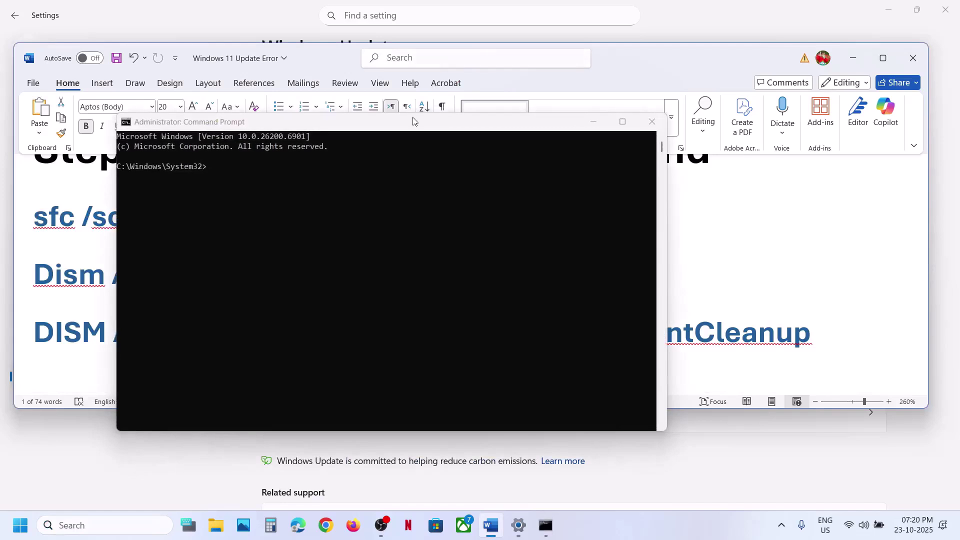
{"action": "left_click_drag", "start_coordinate": [413, 121], "coordinate": [550, 122]}
Step: Copy the sfc /scannow command from the Word document and run it in the administrator Command Prompt
{"action": "triple_click", "coordinate": [165, 229]}
{"action": "key", "text": "super+c"}
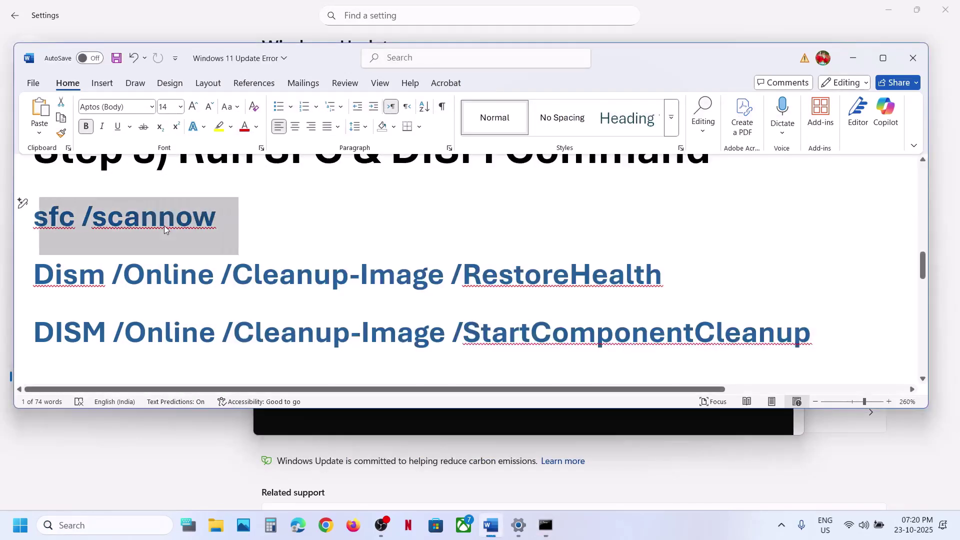
{"action": "key", "text": "alt+Tab"}
{"action": "left_click", "coordinate": [467, 278]}
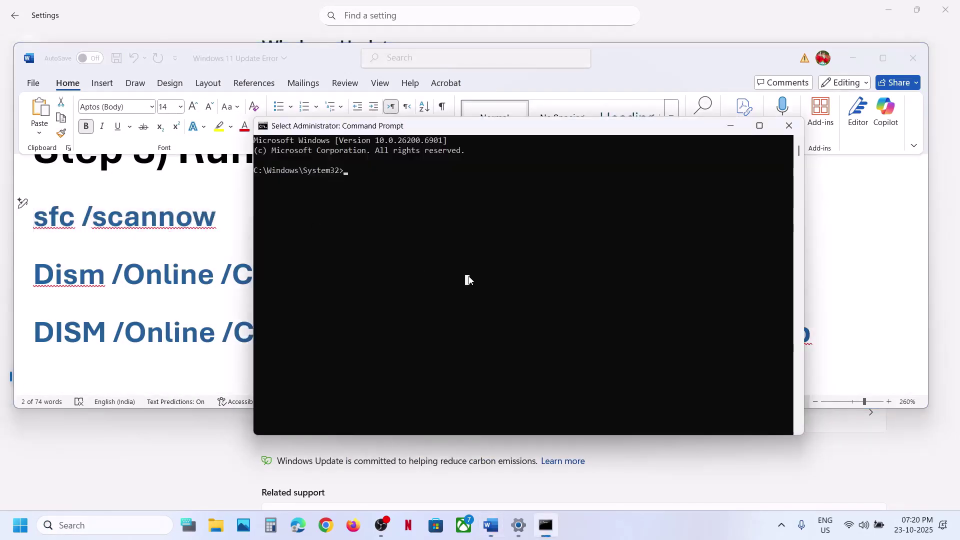
{"action": "right_click", "coordinate": [468, 277]}
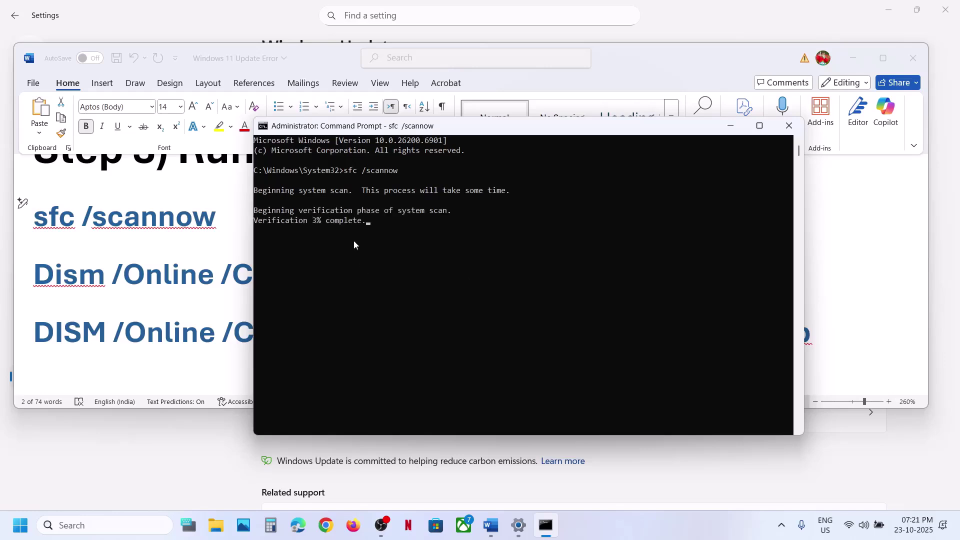
Step: Select the Dism /Online /Cleanup-Image /RestoreHealth line in the Word document and check the scan in Command Prompt
{"action": "left_click", "coordinate": [175, 282]}
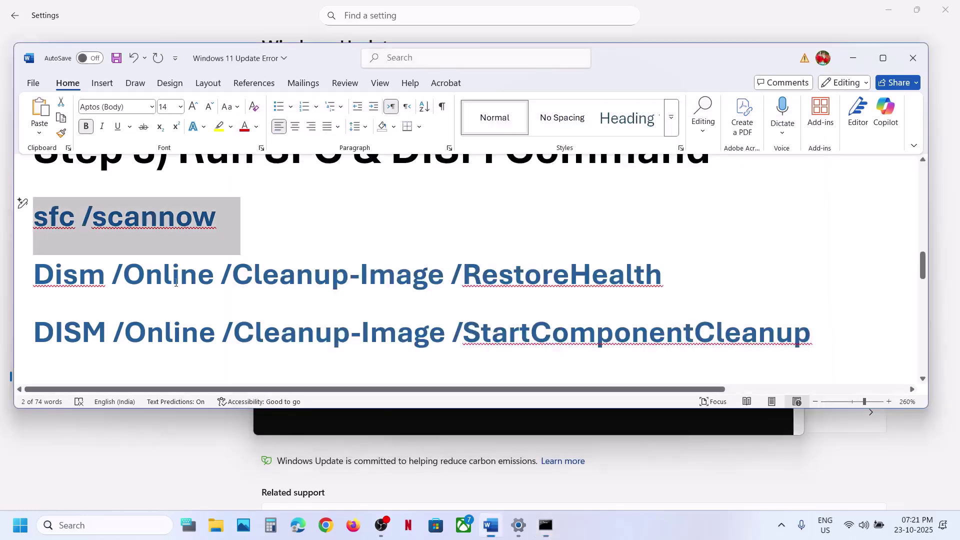
{"action": "triple_click", "coordinate": [175, 282]}
{"action": "key", "text": "alt+Tab"}
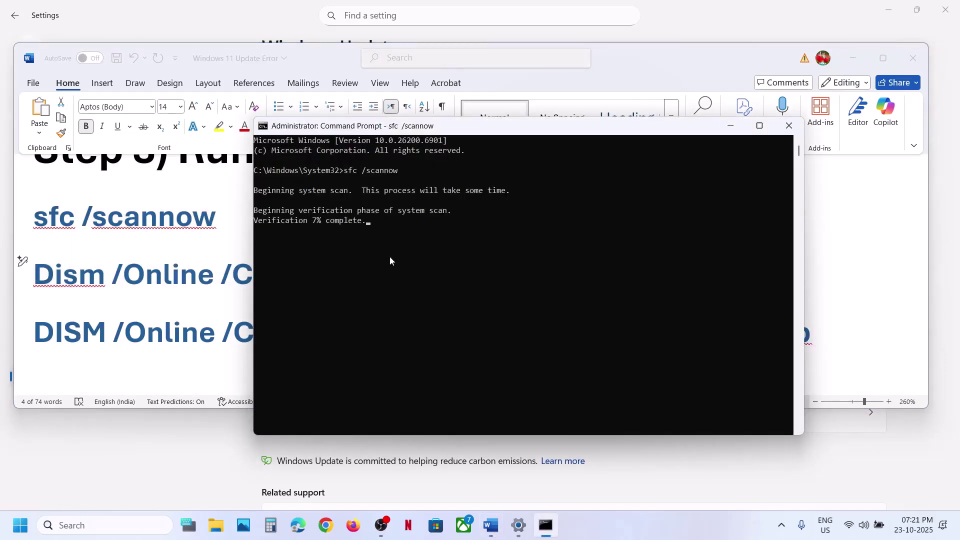
{"action": "key", "text": "alt+Tab"}
{"action": "key", "text": "alt+Tab"}
{"action": "key", "text": "alt+Tab"}
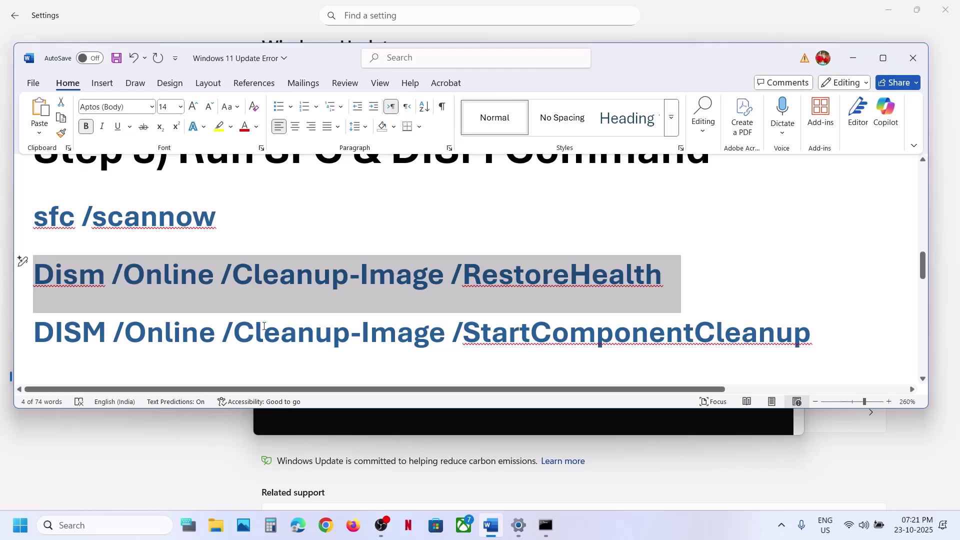
Step: Select the DISM /Online /Cleanup-Image /StartComponentCleanup line in Word and return to the Command Prompt window
{"action": "triple_click", "coordinate": [265, 326]}
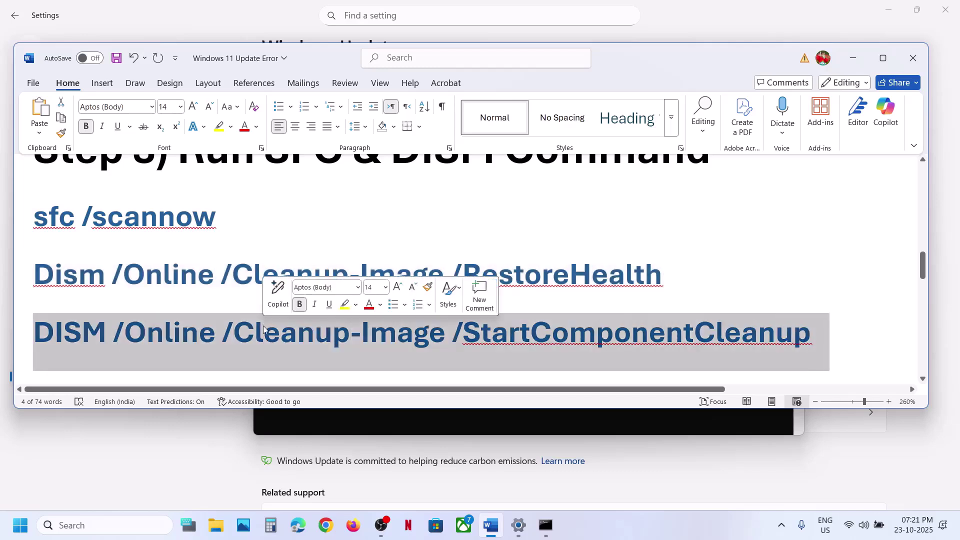
{"action": "key", "text": "alt+Tab"}
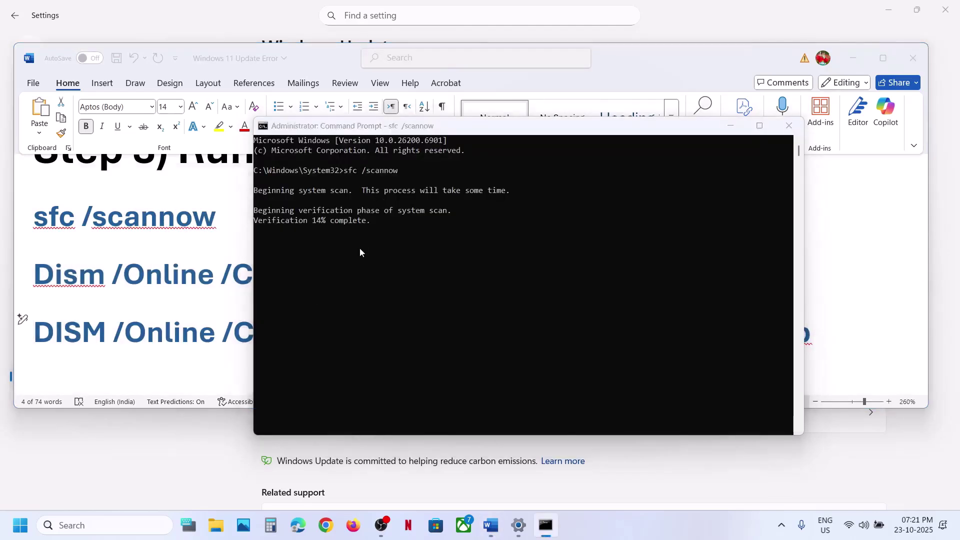
{"action": "key", "text": "alt+Tab"}
{"action": "key", "text": "alt+Tab"}
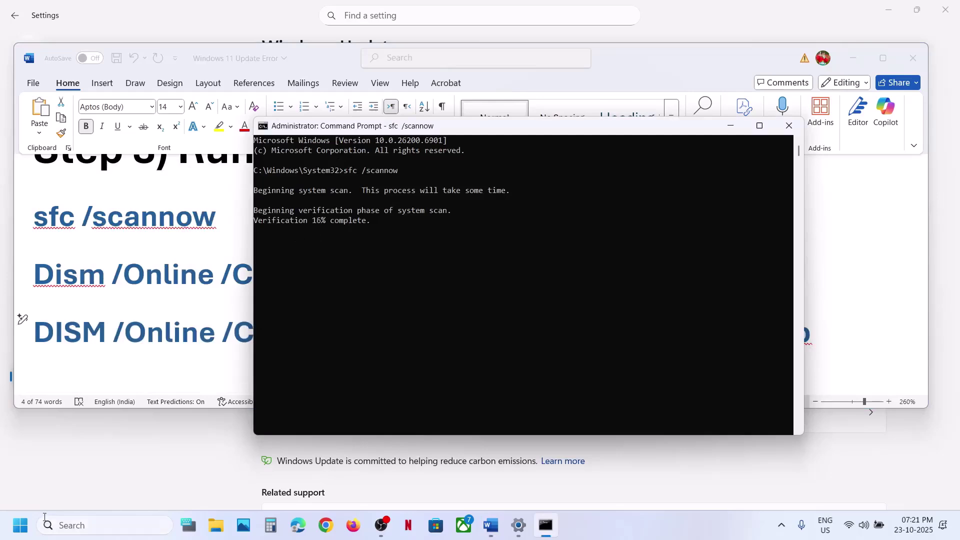
Step: Bring Settings to the front and display the computer's power options, including Restart, without choosing one
{"action": "left_click", "coordinate": [64, 483]}
{"action": "left_click", "coordinate": [20, 525]}
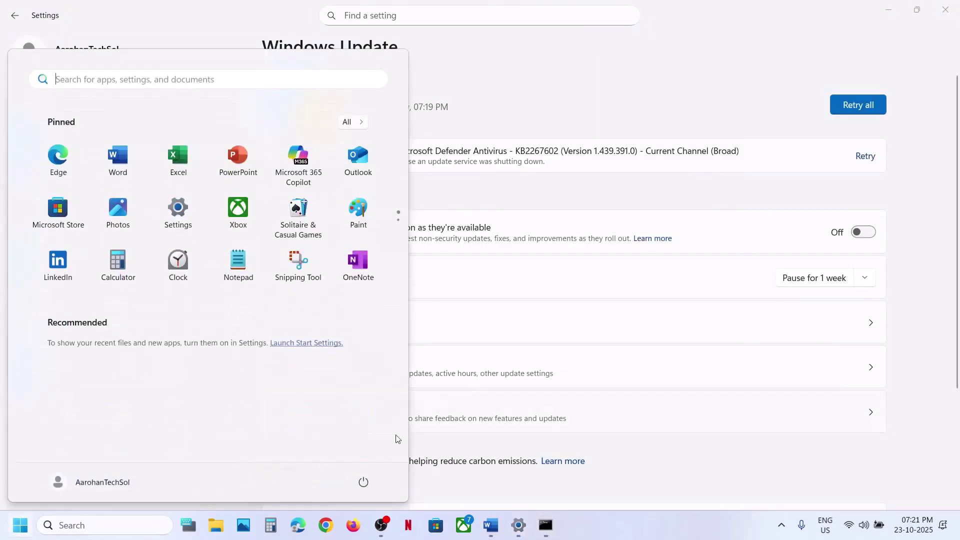
{"action": "left_click", "coordinate": [364, 481]}
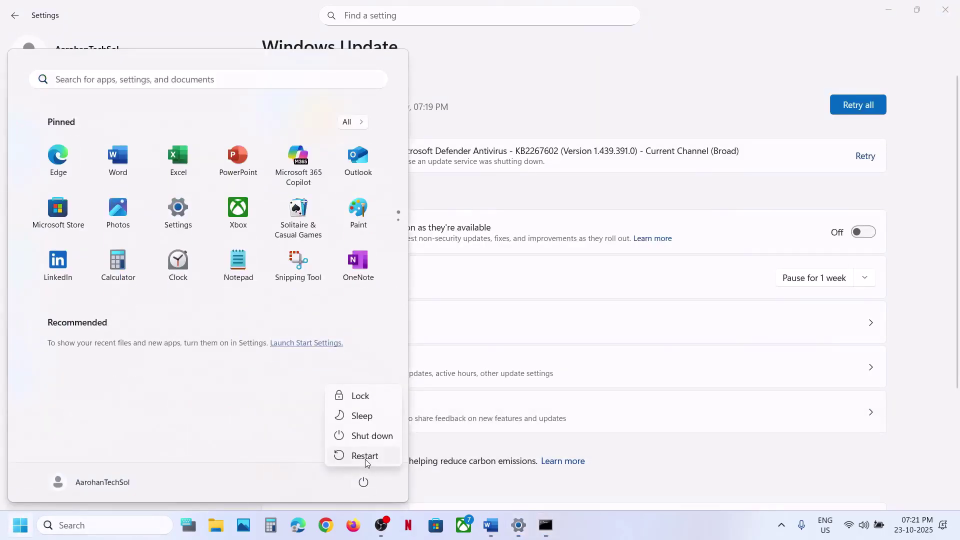
Step: Switch to the Word document and open the Microsoft Update Catalog link under Step 4 in the browser
{"action": "left_click", "coordinate": [492, 524]}
{"action": "scroll", "coordinate": [363, 346], "scroll_direction": "down", "scroll_amount": 5}
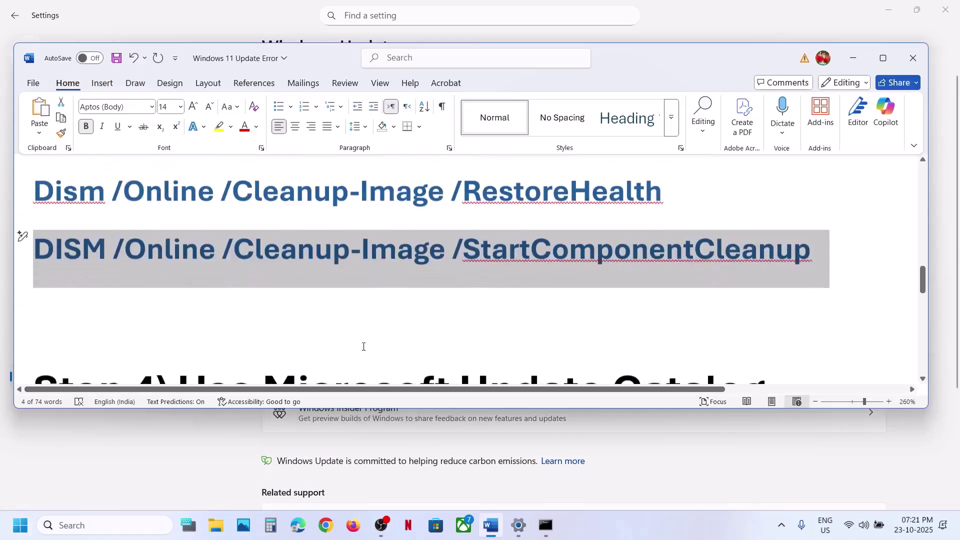
{"action": "left_click", "coordinate": [338, 347], "text": "ctrl"}
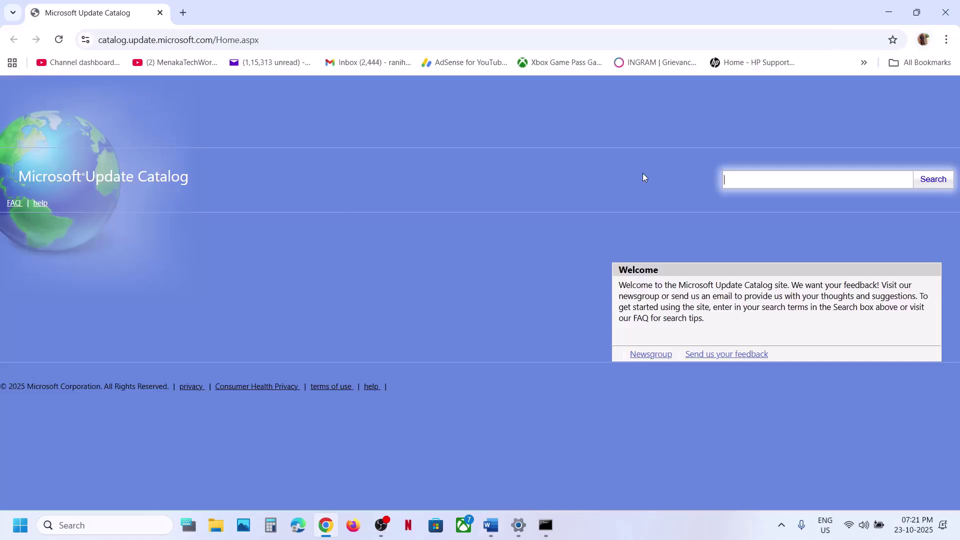
Step: Switch to Settings, view the update history, and retry the failed Microsoft Defender Antivirus update KB2267602 in Windows Update
{"action": "left_click", "coordinate": [519, 525]}
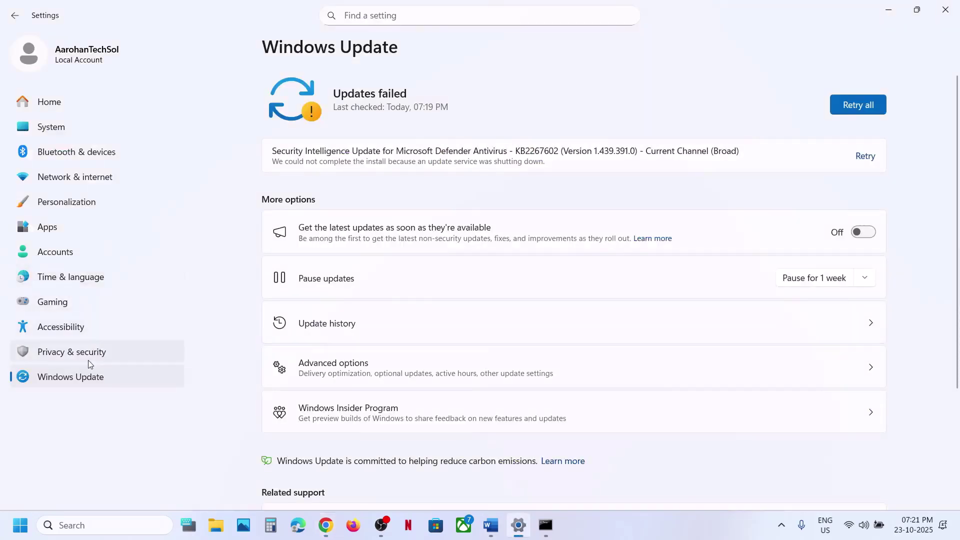
{"action": "left_click", "coordinate": [330, 321]}
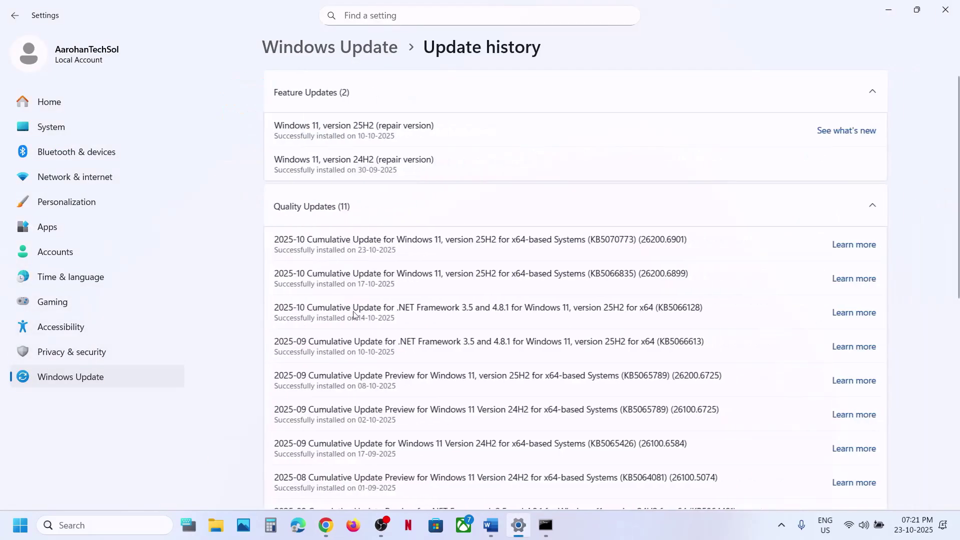
{"action": "left_click", "coordinate": [139, 387]}
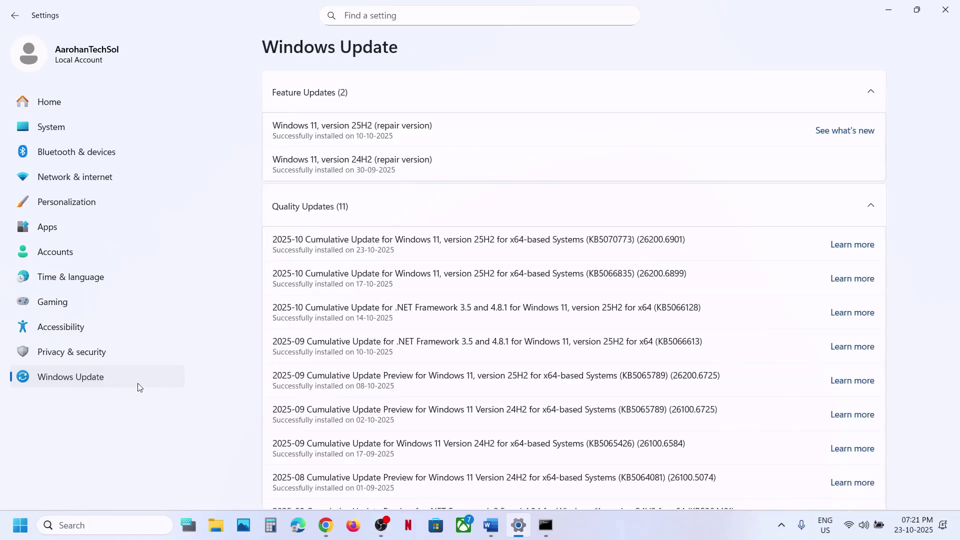
{"action": "left_click", "coordinate": [865, 157]}
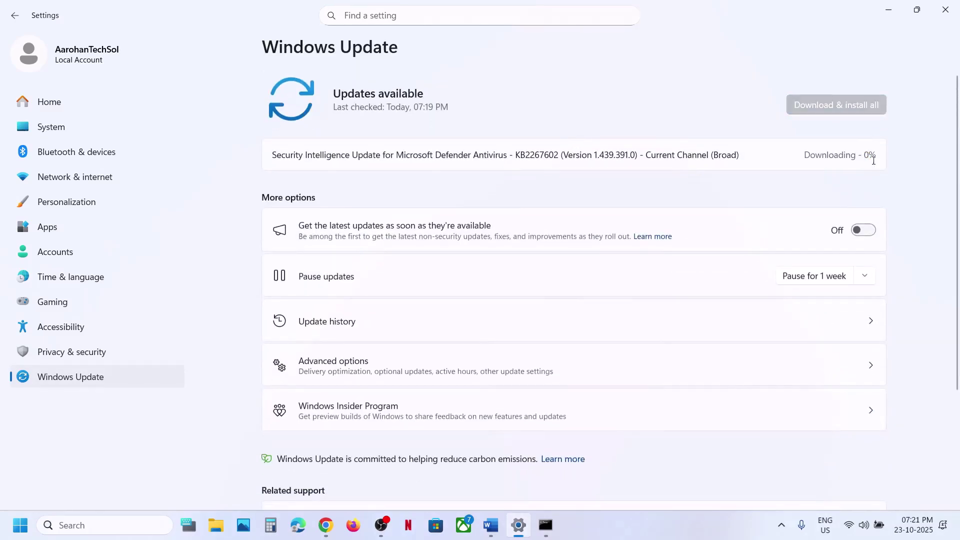
Step: Copy KB5070773 from the update history in Settings and search for it in the Microsoft Update Catalog in Chrome
{"action": "left_click", "coordinate": [360, 325]}
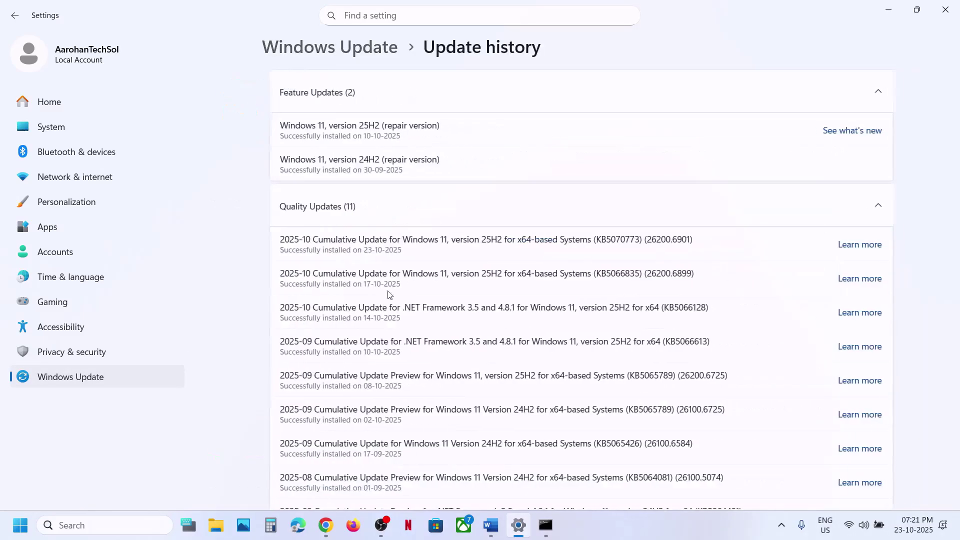
{"action": "double_click", "coordinate": [611, 244]}
{"action": "key", "text": "ctrl+c"}
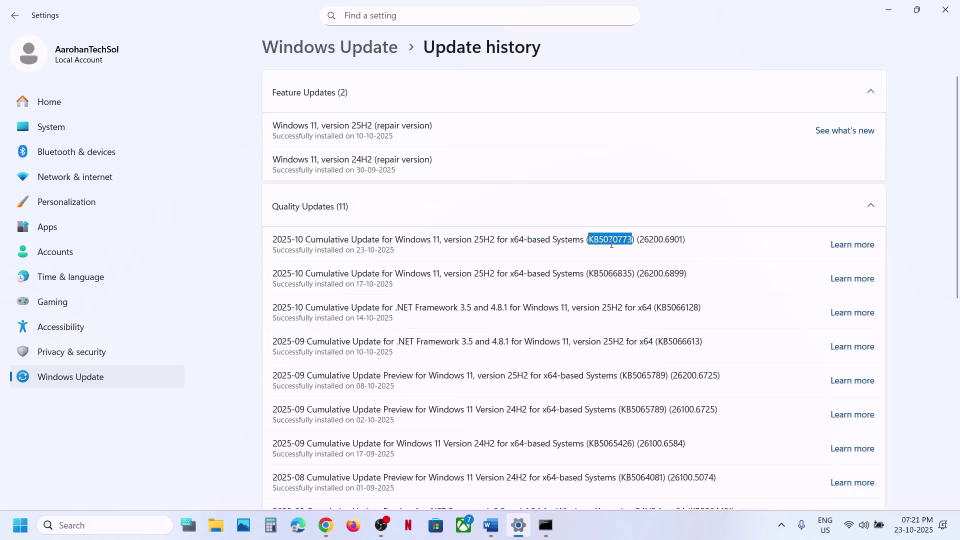
{"action": "left_click", "coordinate": [450, 379]}
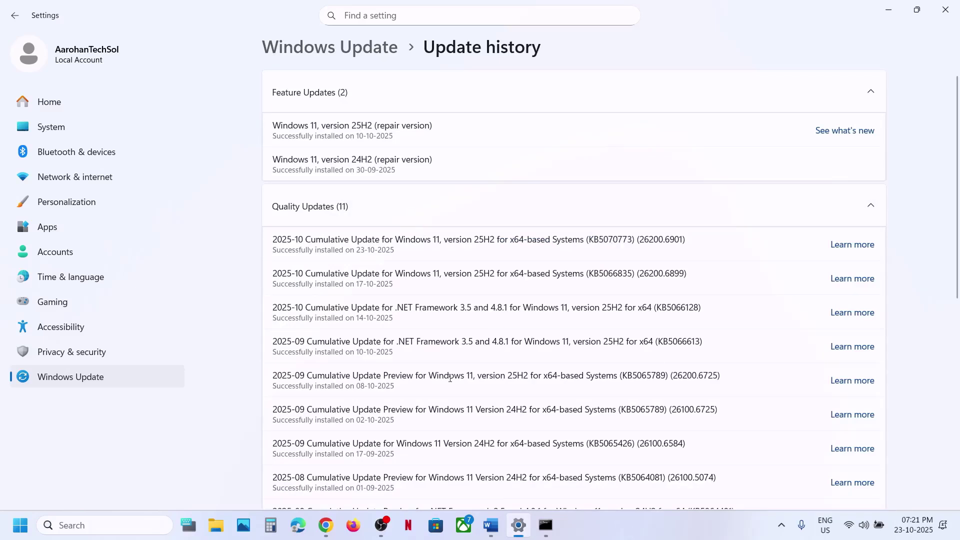
{"action": "left_click", "coordinate": [326, 525]}
{"action": "key", "text": "ctrl+v"}
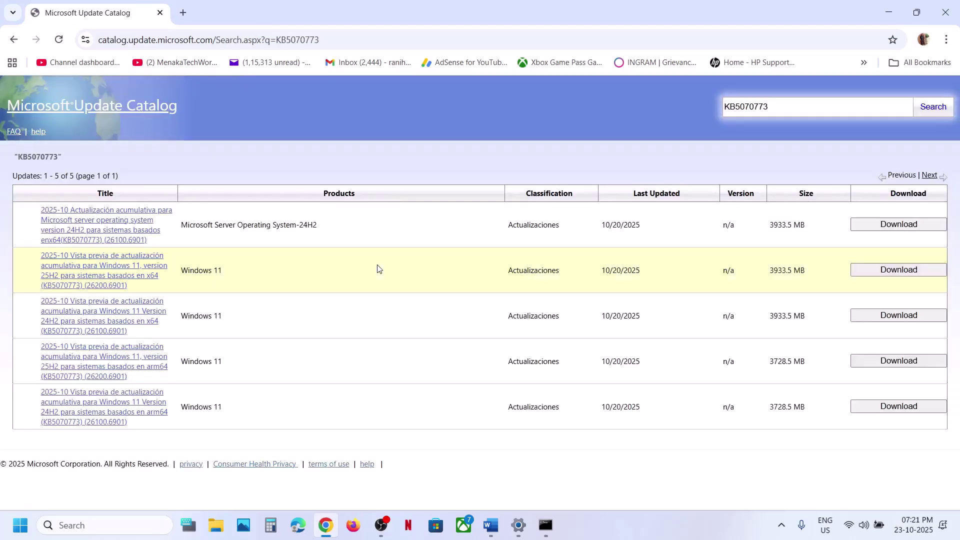
Step: Translate the Microsoft Update Catalog results page into English
{"action": "left_click", "coordinate": [946, 39]}
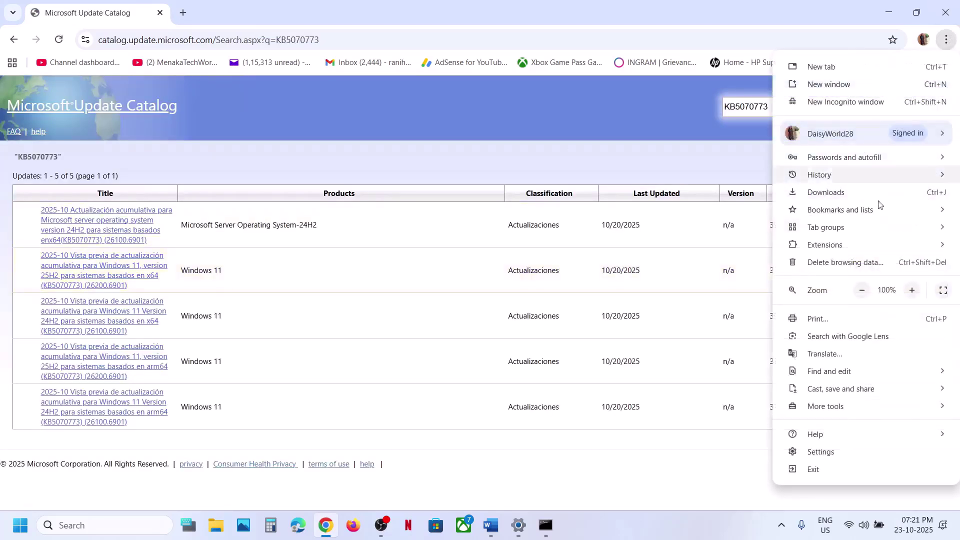
{"action": "left_click", "coordinate": [811, 360]}
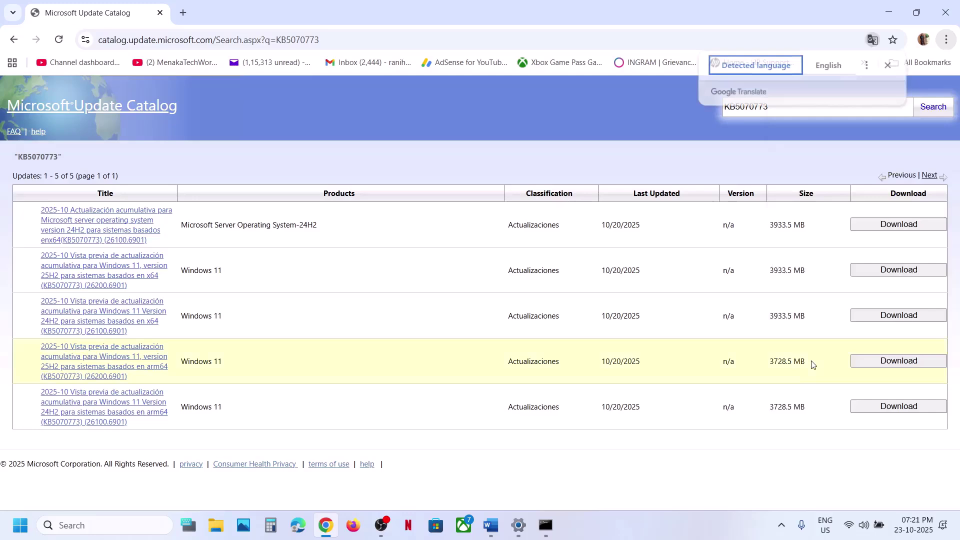
{"action": "left_click", "coordinate": [833, 69]}
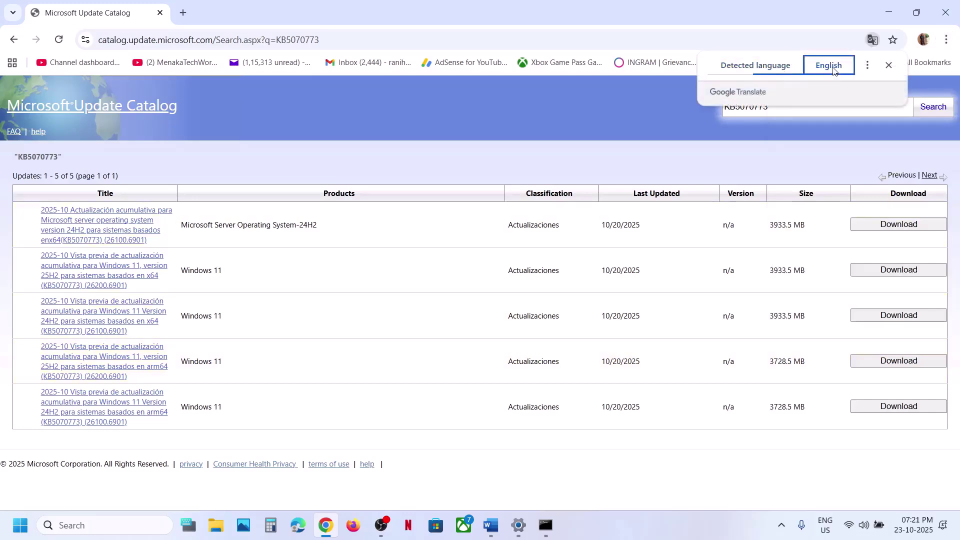
Step: Run winver to check the installed Windows version and OS build, and close the About Windows dialog
{"action": "left_click", "coordinate": [76, 523]}
{"action": "type", "text": "winv"}
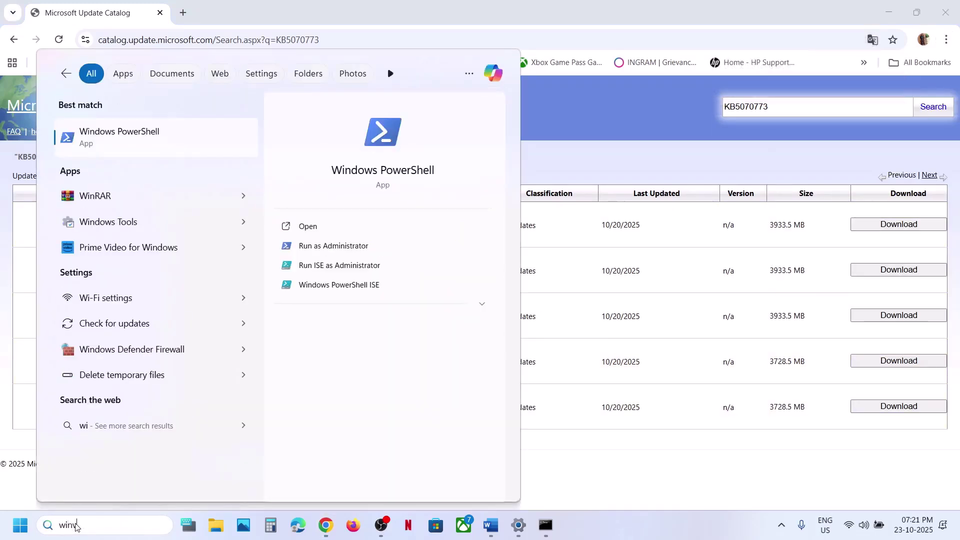
{"action": "type", "text": "er"}
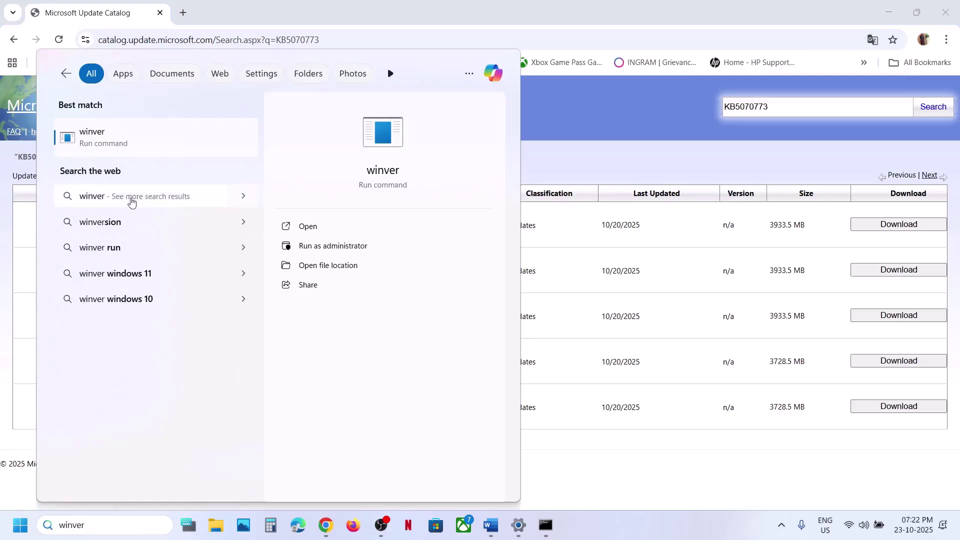
{"action": "left_click", "coordinate": [103, 138]}
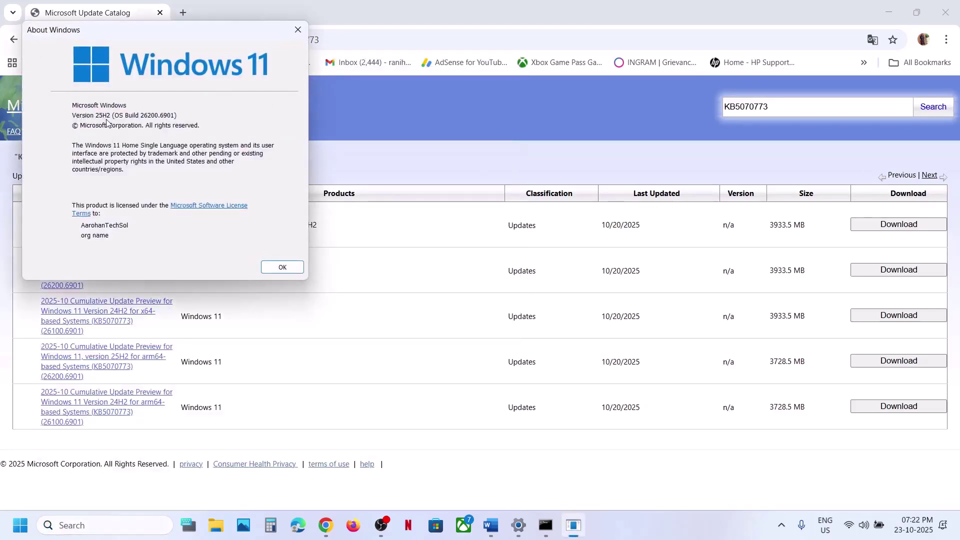
{"action": "left_click", "coordinate": [298, 29]}
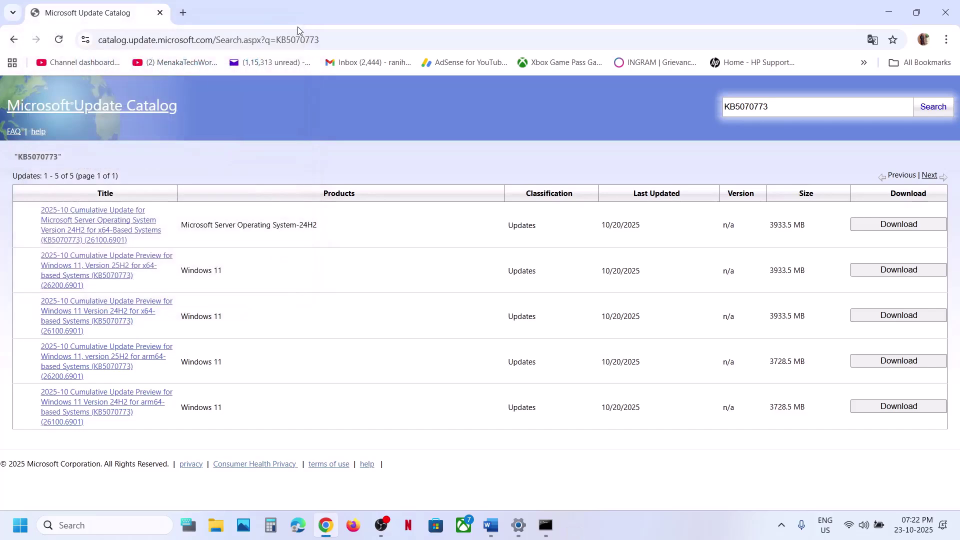
Step: Switch to Settings and open the System About page to check the system type under the device specifications
{"action": "key", "text": "alt+Tab"}
{"action": "left_click", "coordinate": [62, 130]}
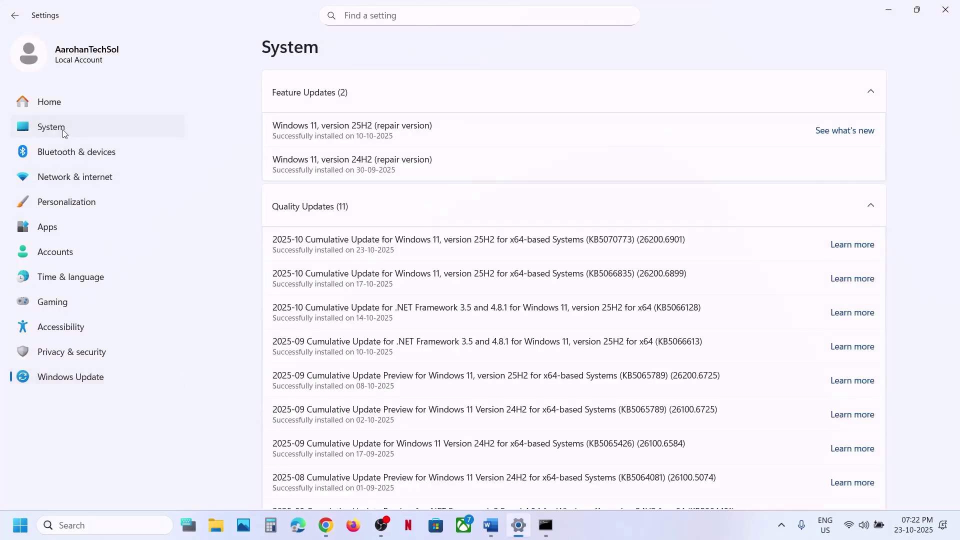
{"action": "scroll", "coordinate": [477, 323], "scroll_direction": "down", "scroll_amount": 10}
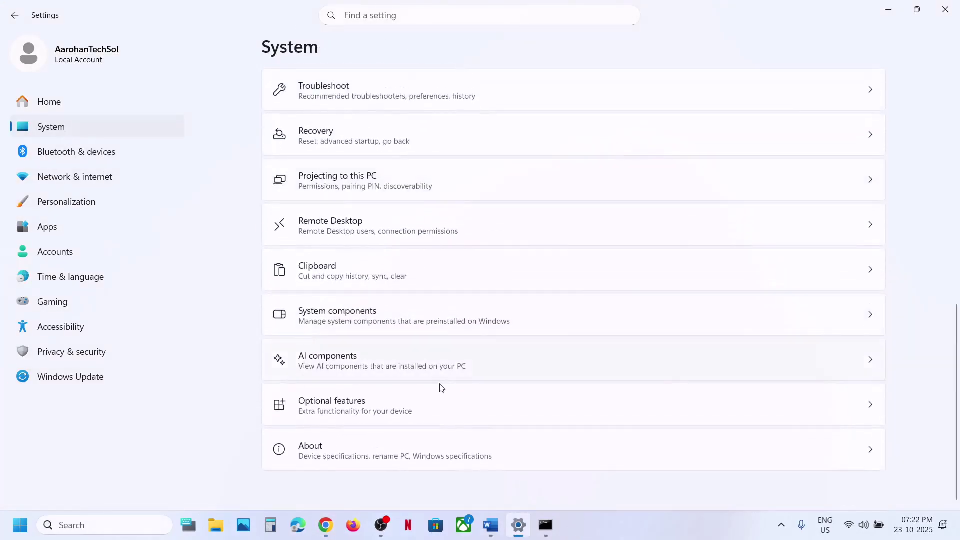
{"action": "left_click", "coordinate": [381, 450]}
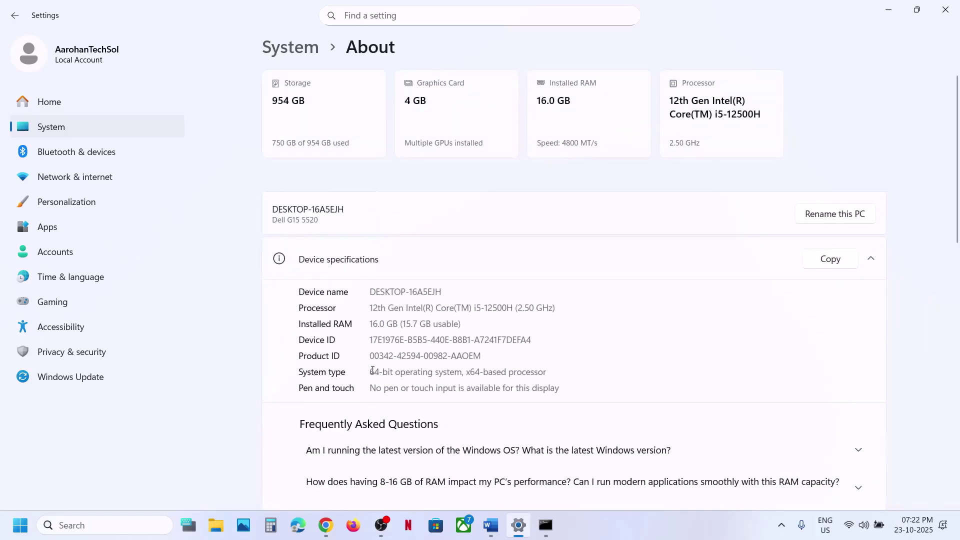
Step: Close Settings and download the windows11.0-kb5070773-x64 package for Windows 11 version 25H2 x64-based systems from the Microsoft Update Catalog
{"action": "left_click_drag", "start_coordinate": [372, 371], "coordinate": [550, 372]}
{"action": "left_click", "coordinate": [945, 9]}
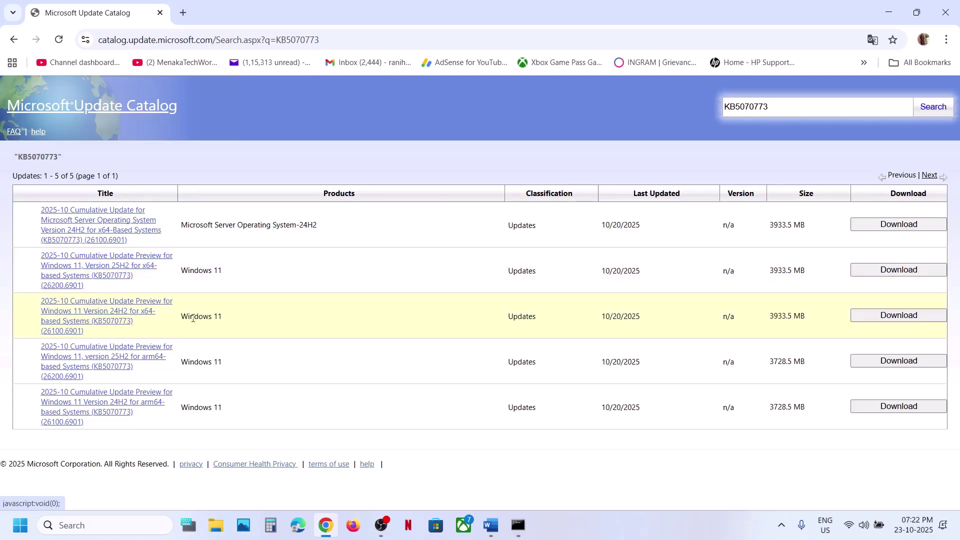
{"action": "left_click", "coordinate": [898, 270]}
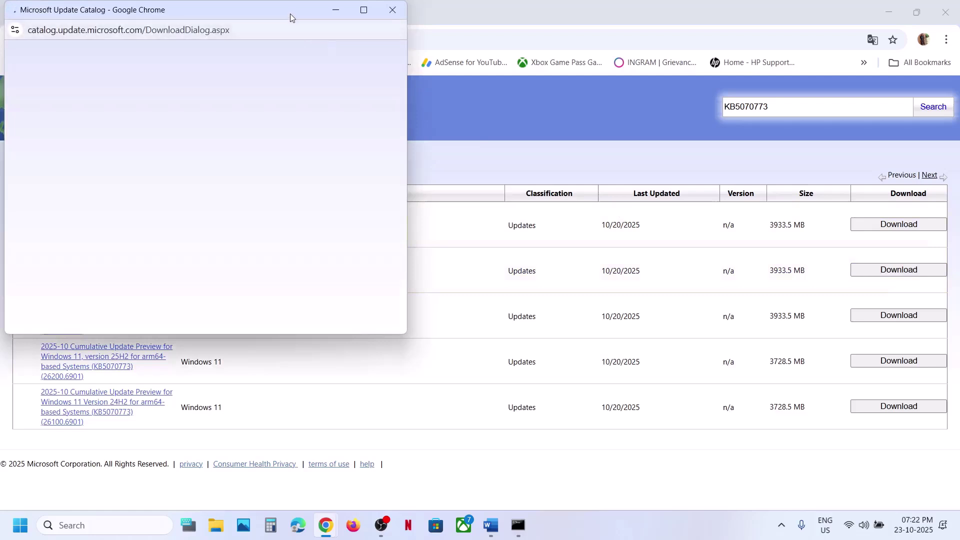
{"action": "left_click_drag", "start_coordinate": [291, 14], "coordinate": [446, 88]}
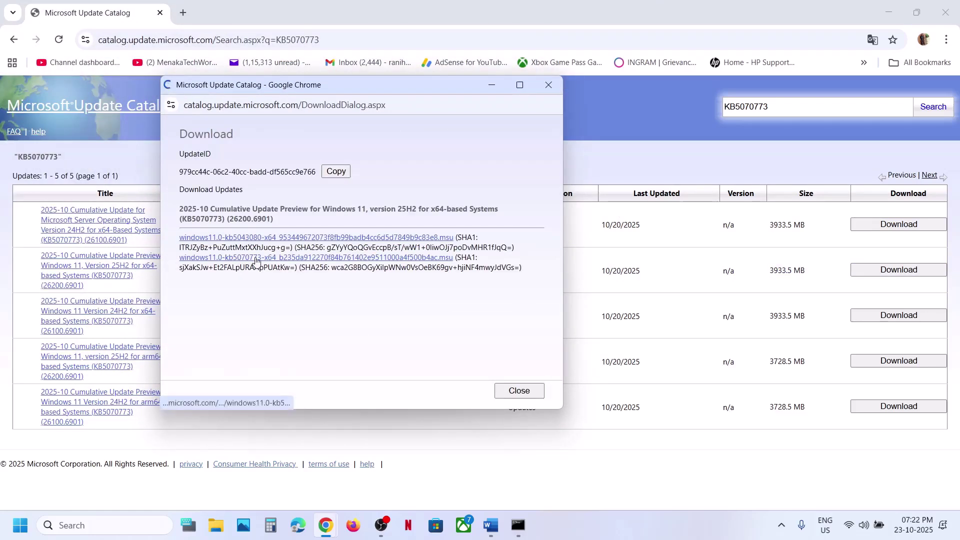
{"action": "left_click", "coordinate": [314, 258]}
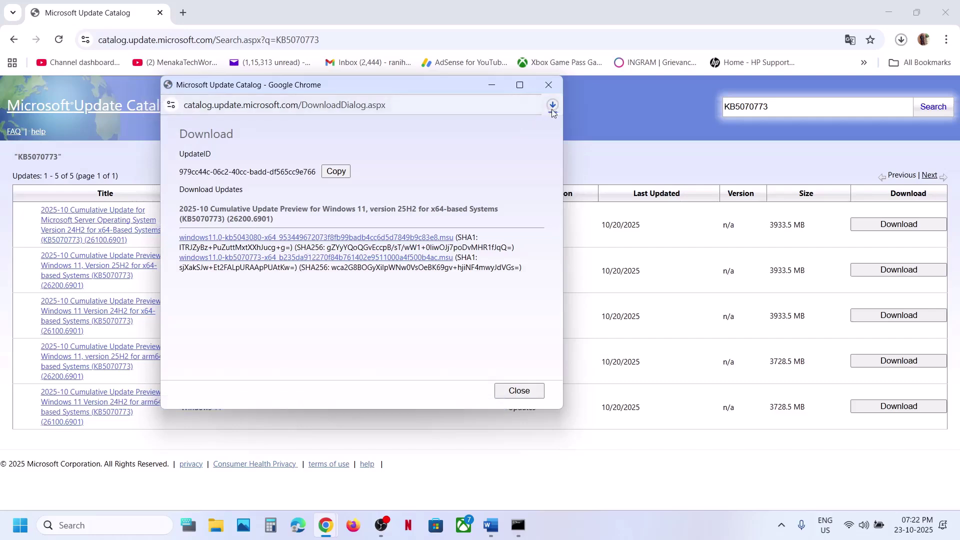
{"action": "left_click", "coordinate": [552, 106]}
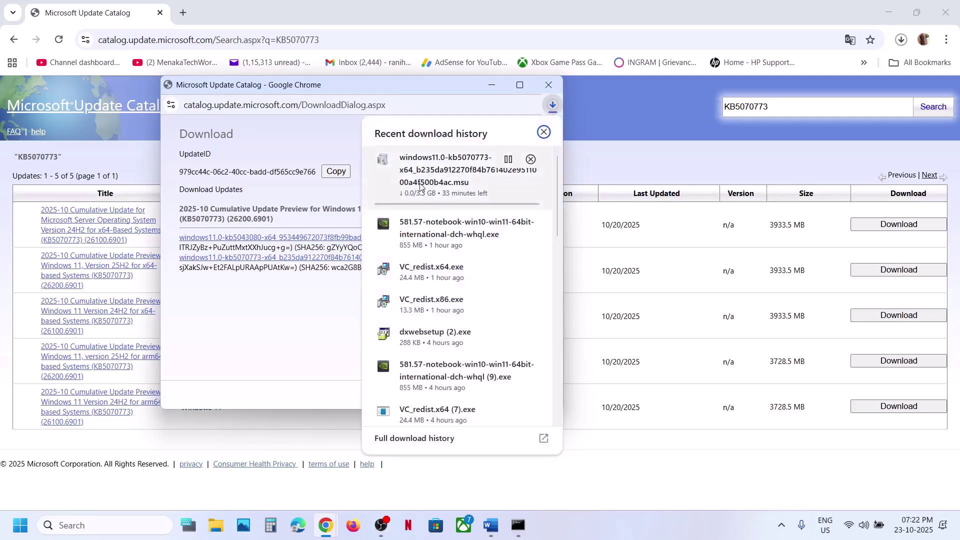
{"action": "left_click", "coordinate": [614, 117]}
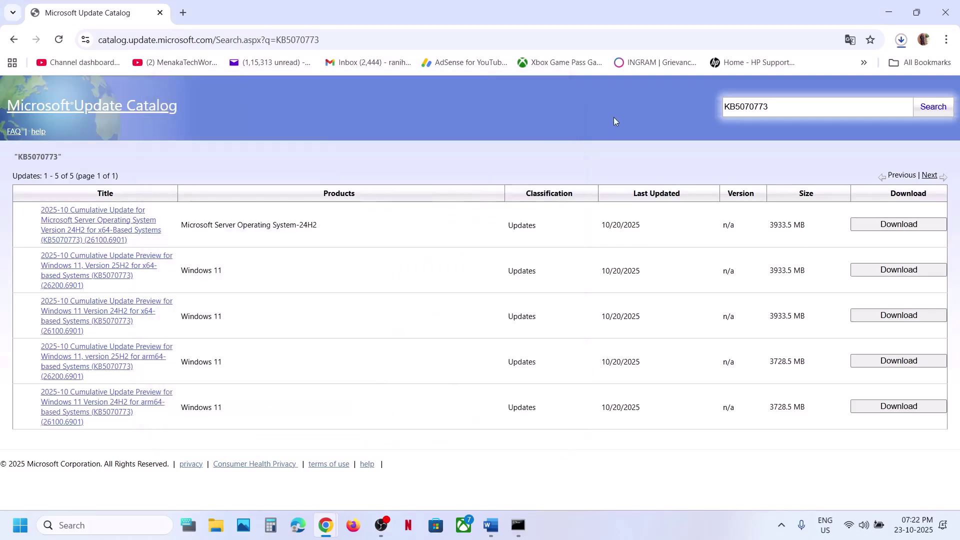
{"action": "left_click", "coordinate": [15, 532]}
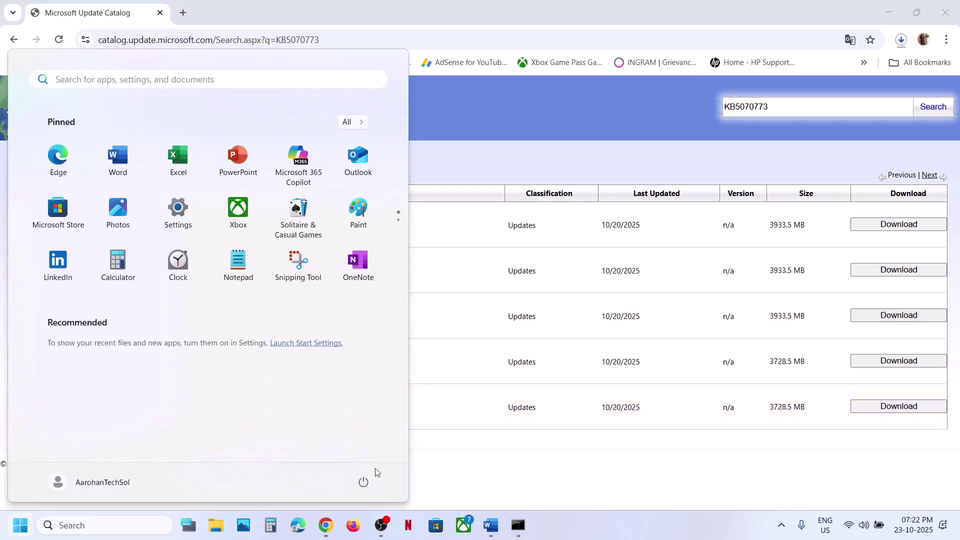
{"action": "left_click", "coordinate": [364, 482]}
{"action": "left_click", "coordinate": [508, 474]}
{"action": "left_click", "coordinate": [500, 478]}
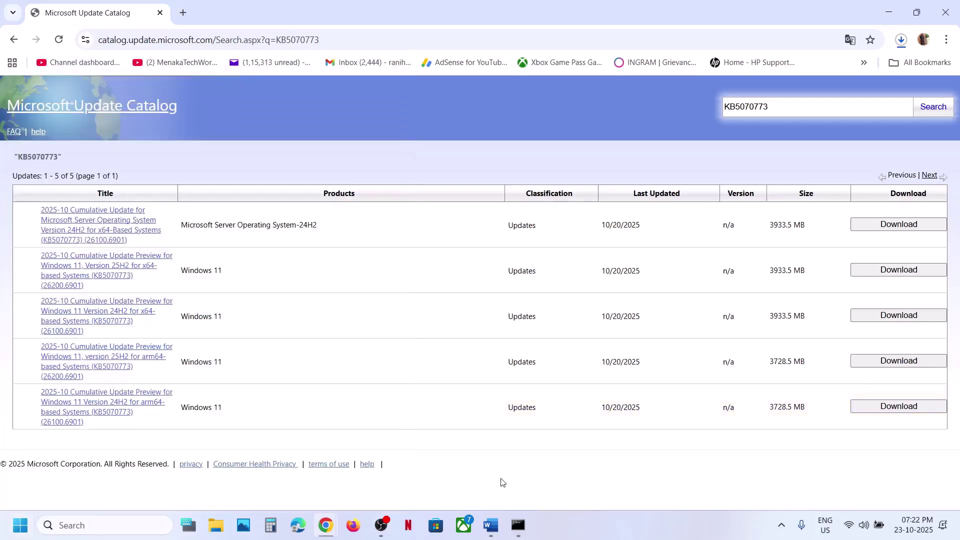
Step: Switch to the Word document and read Step 5 on using "Fix Problems Using Windows Update"
{"action": "left_click", "coordinate": [491, 525]}
{"action": "scroll", "coordinate": [345, 359], "scroll_direction": "down", "scroll_amount": 4}
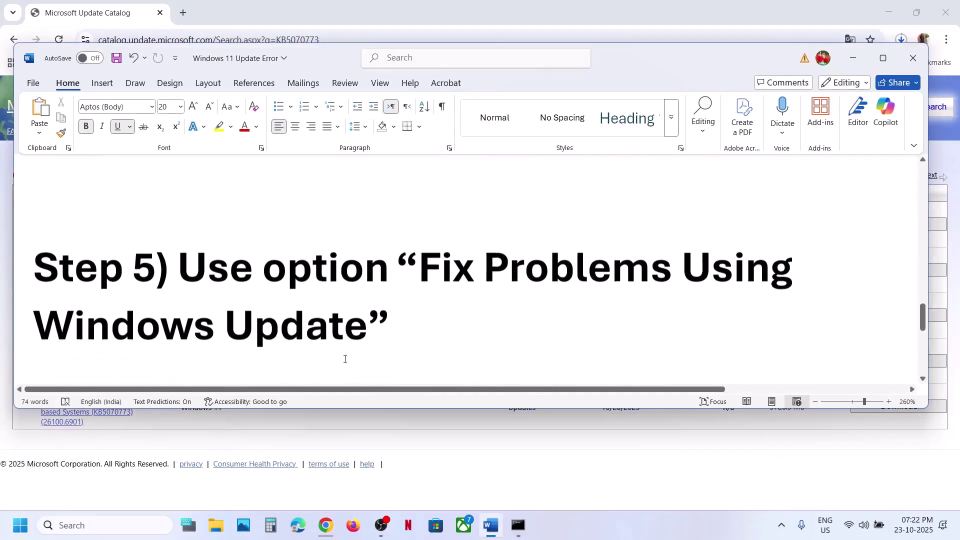
{"action": "left_click", "coordinate": [434, 476]}
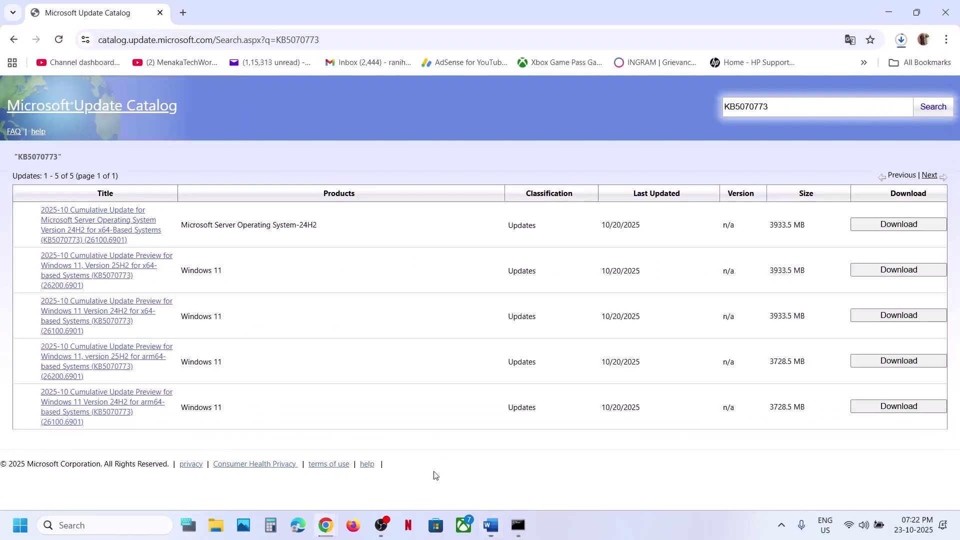
Step: Open the Recovery page from Windows Update's advanced options in Settings to view "Fix problems using Windows Update"
{"action": "key", "text": "super+i"}
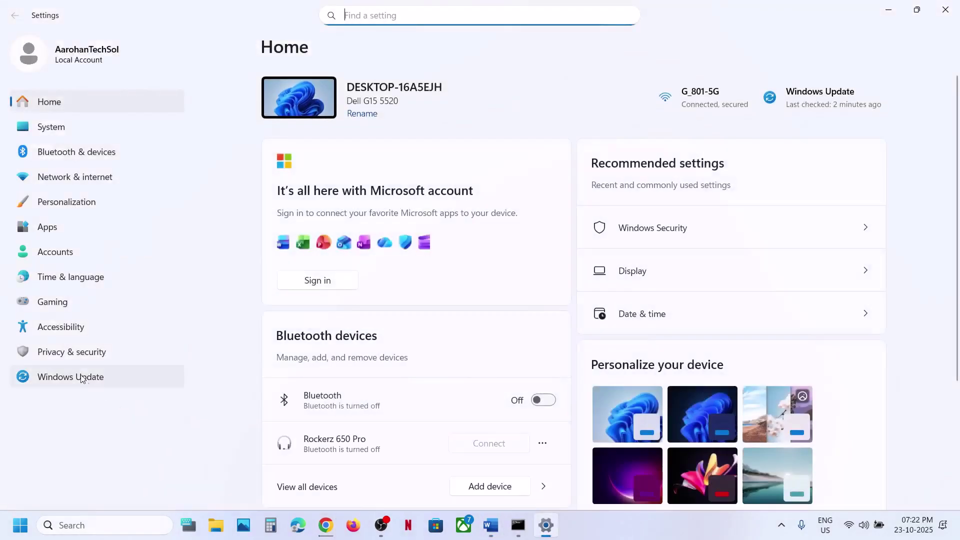
{"action": "left_click", "coordinate": [80, 378]}
{"action": "left_click", "coordinate": [354, 309]}
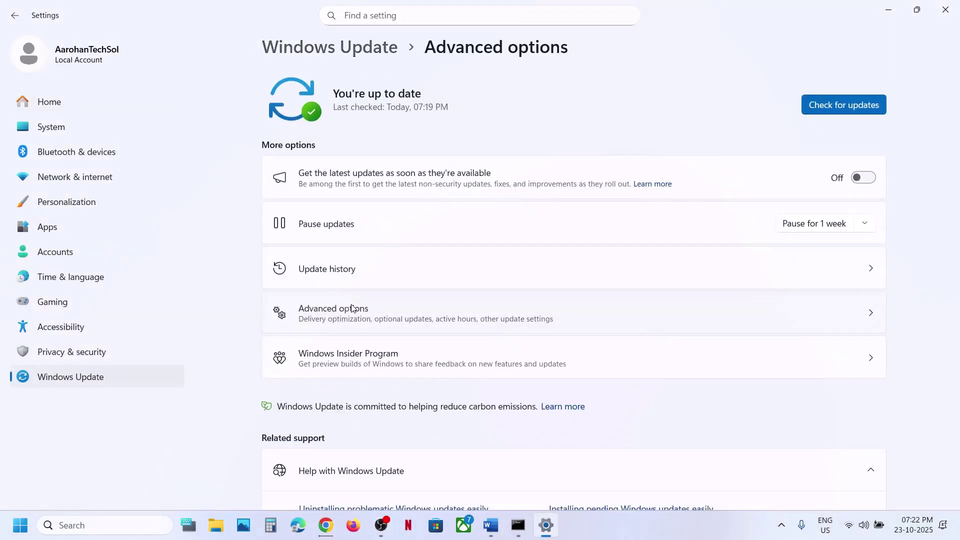
{"action": "scroll", "coordinate": [353, 320], "scroll_direction": "down", "scroll_amount": 2}
{"action": "left_click", "coordinate": [348, 361]}
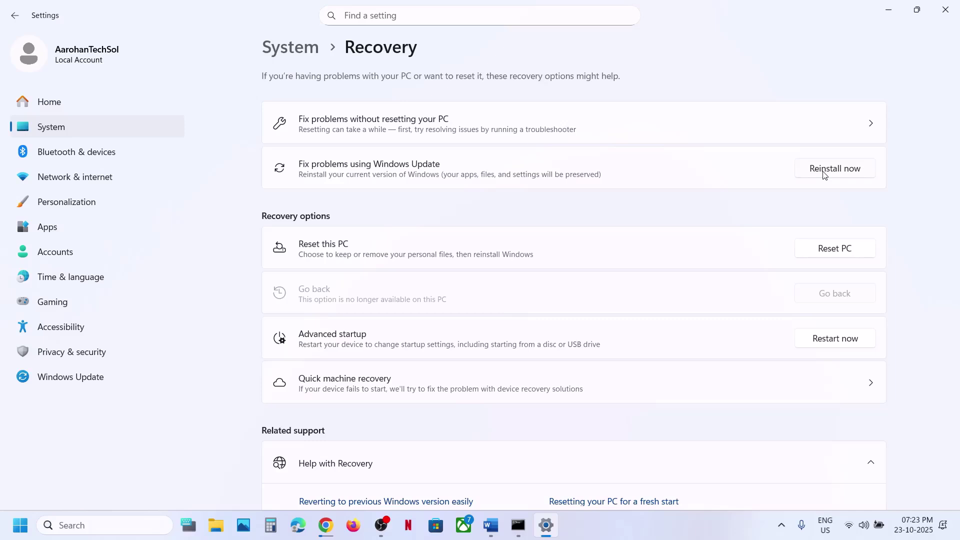
Step: Review the repair version entry for Windows 11 version 25H2 in the update history and return to the Windows Update page
{"action": "left_click", "coordinate": [90, 376]}
{"action": "left_click", "coordinate": [330, 273]}
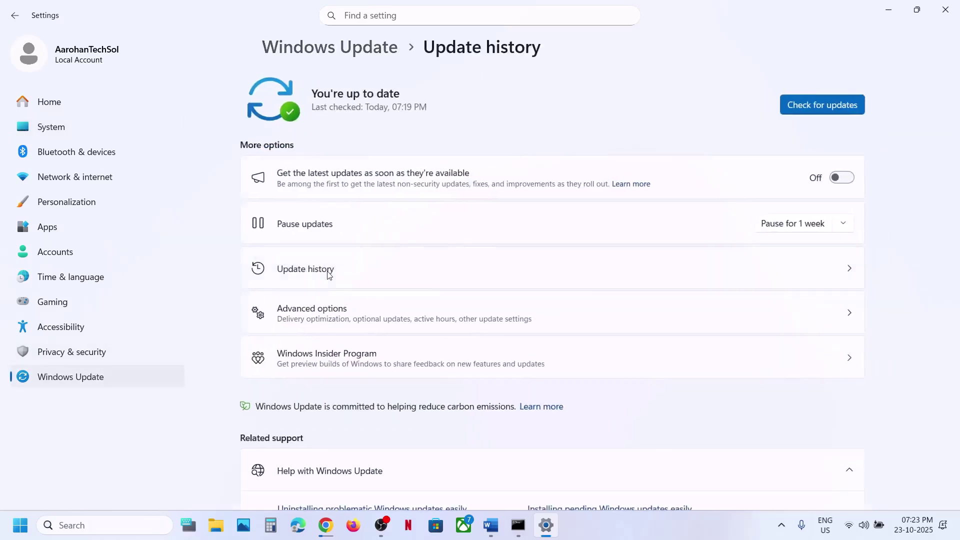
{"action": "left_click_drag", "start_coordinate": [380, 127], "coordinate": [437, 124]}
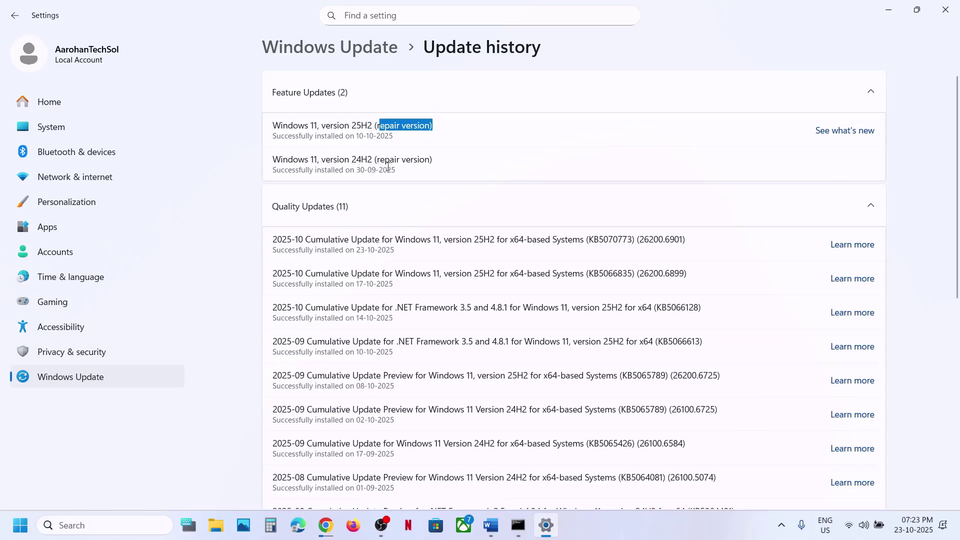
{"action": "left_click", "coordinate": [99, 382]}
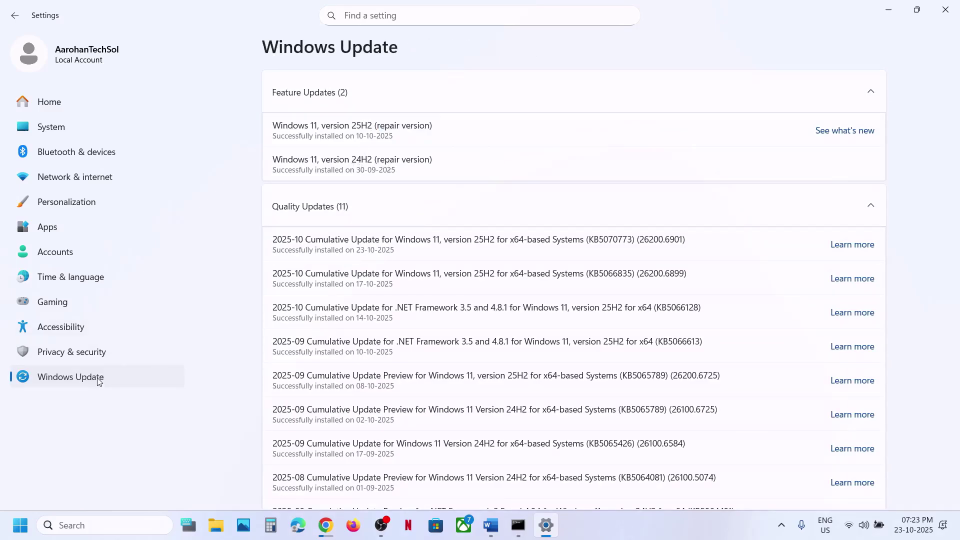
Step: Open the Windows 11 download page linked under Step 6 of the Word document and download MediaCreationTool.exe
{"action": "left_click", "coordinate": [490, 523]}
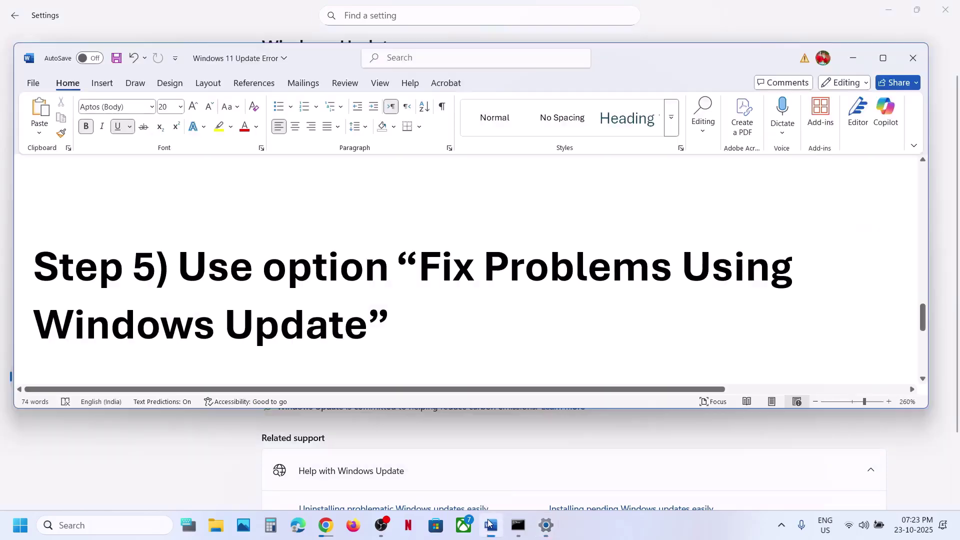
{"action": "scroll", "coordinate": [373, 321], "scroll_direction": "down", "scroll_amount": 5}
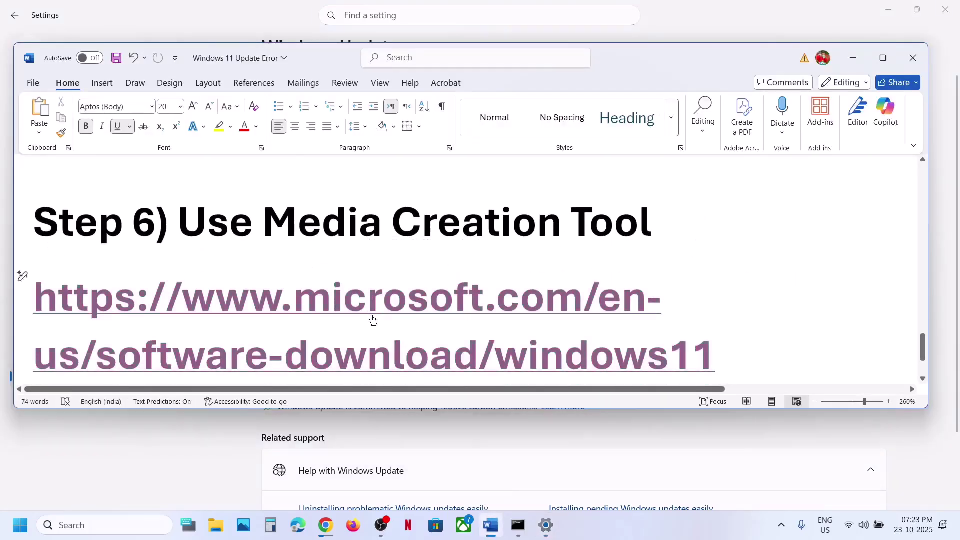
{"action": "left_click", "coordinate": [372, 320], "text": "ctrl"}
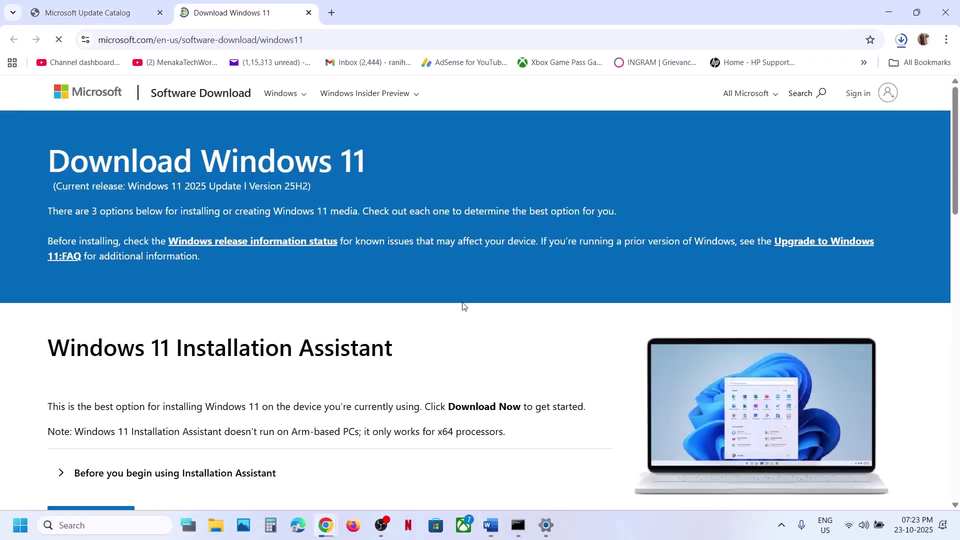
{"action": "scroll", "coordinate": [332, 331], "scroll_direction": "down", "scroll_amount": 6}
{"action": "scroll", "coordinate": [331, 330], "scroll_direction": "down", "scroll_amount": 2}
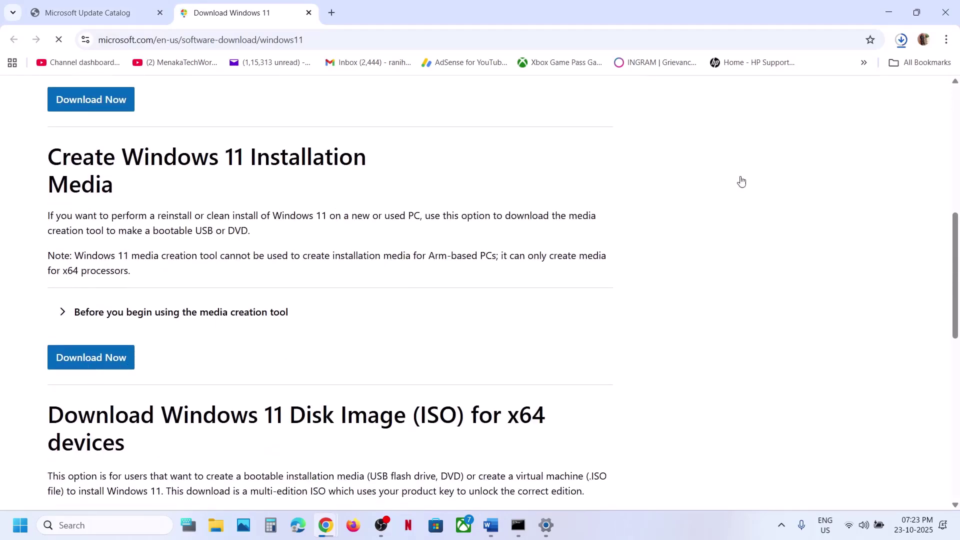
{"action": "left_click", "coordinate": [903, 41]}
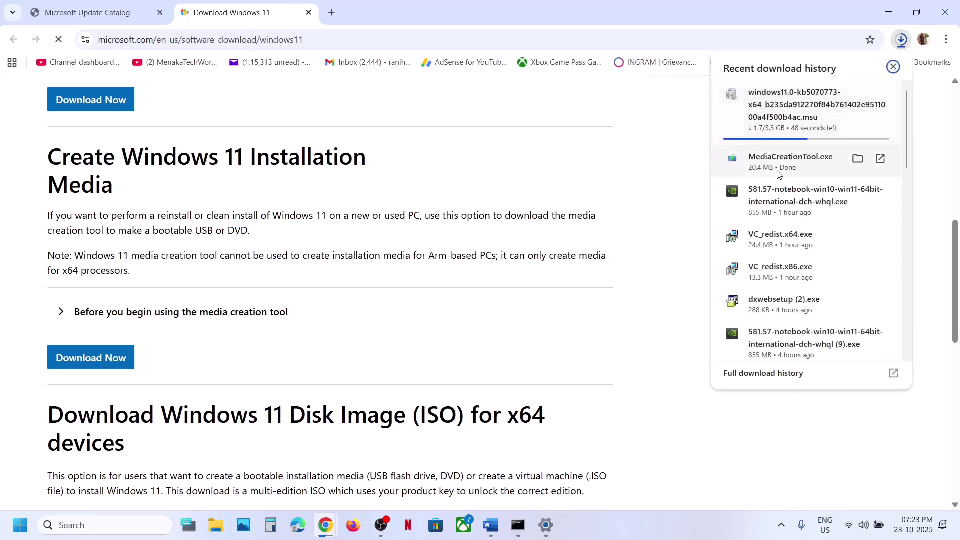
Step: View the screenshots 1.png through 7.png in Photos to examine how the Media Creation Tool saves a Windows 11 ISO file
{"action": "left_click", "coordinate": [675, 531]}
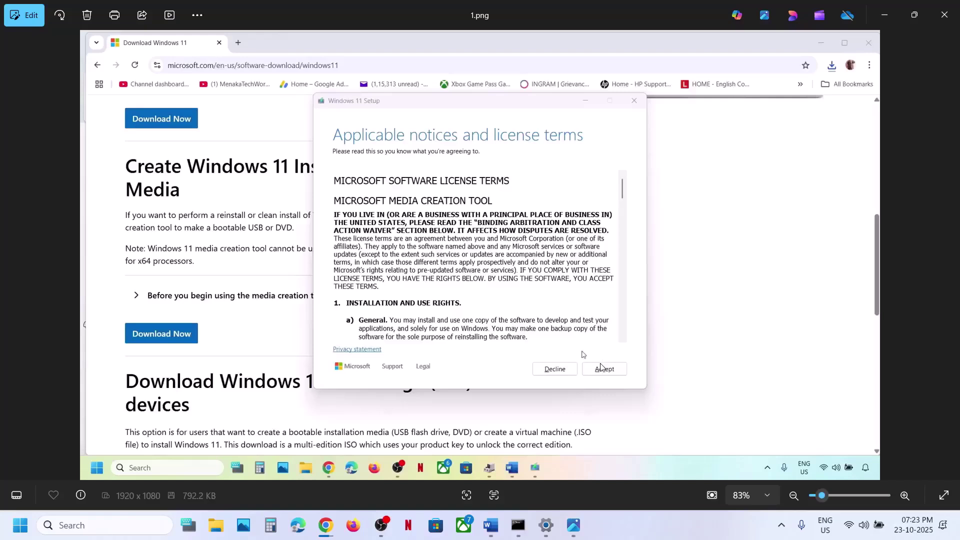
{"action": "key", "text": "Right"}
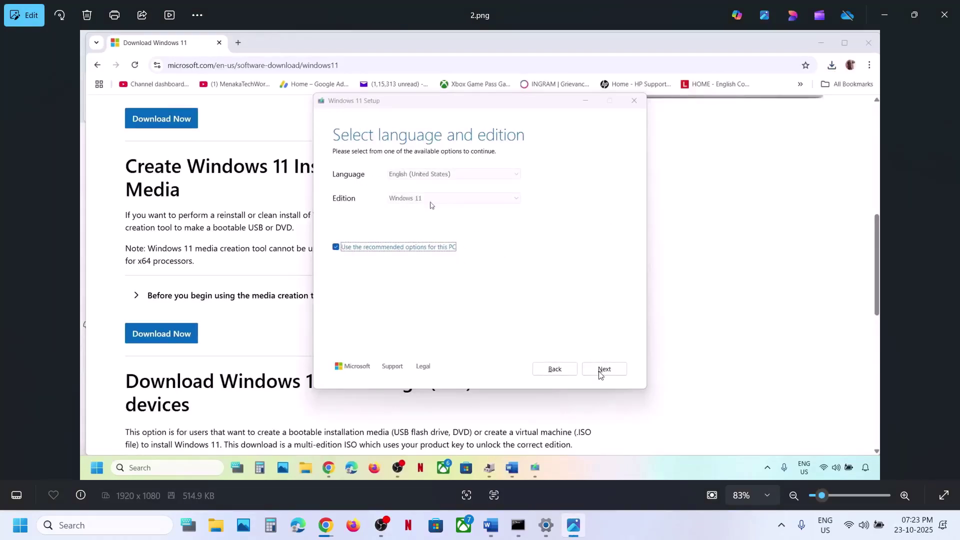
{"action": "key", "text": "Right"}
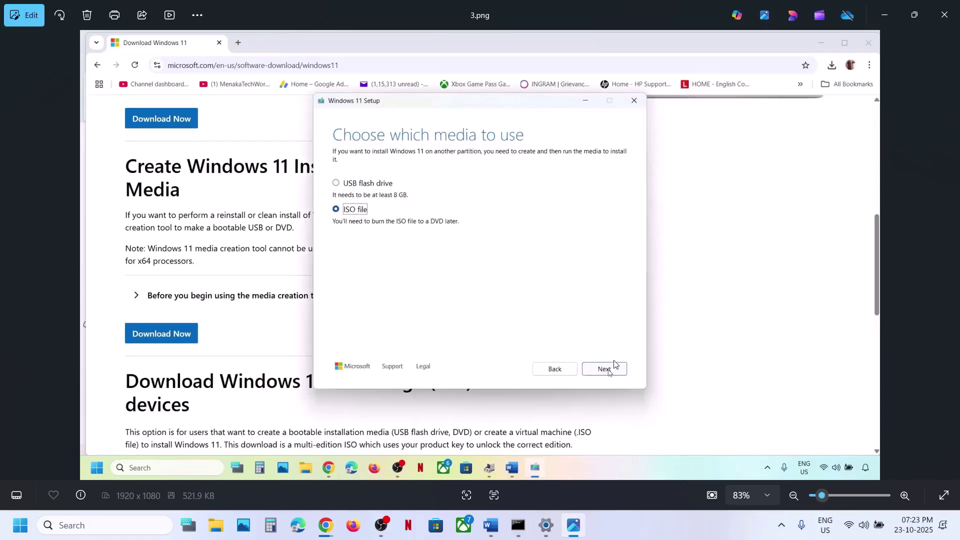
{"action": "key", "text": "Right"}
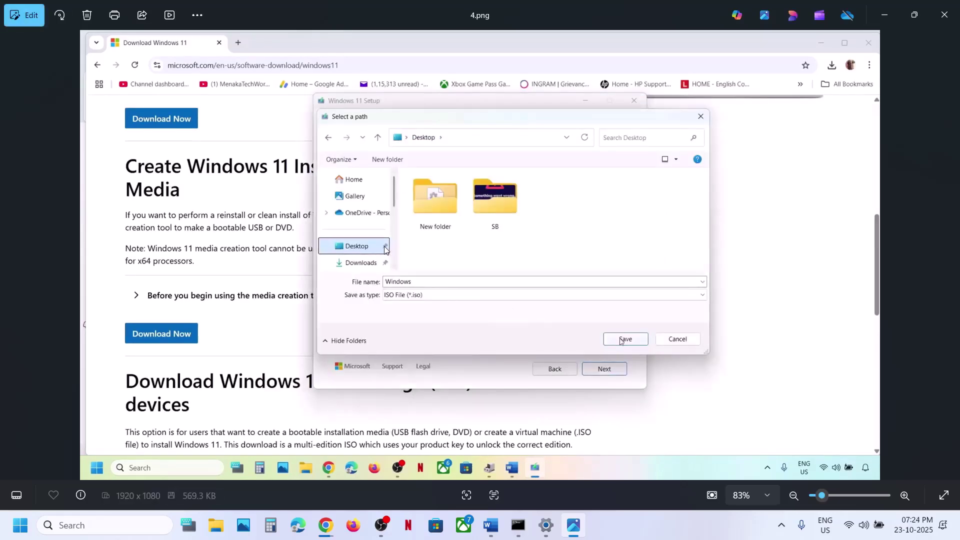
{"action": "key", "text": "Right"}
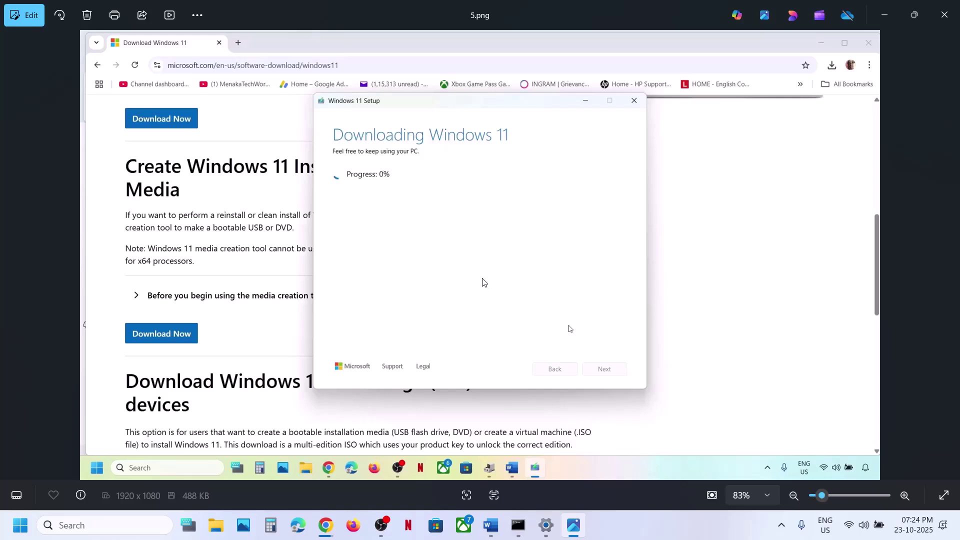
{"action": "key", "text": "Right"}
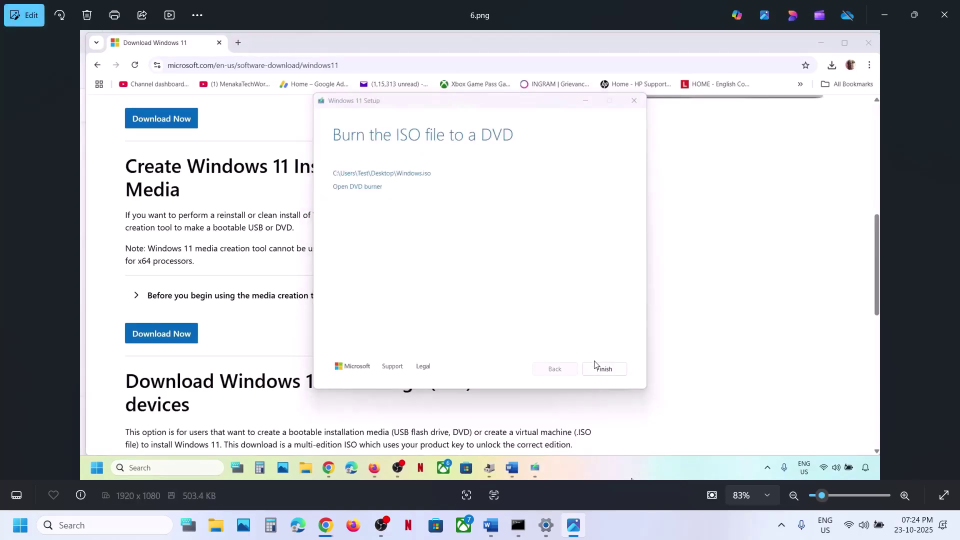
{"action": "key", "text": "Right"}
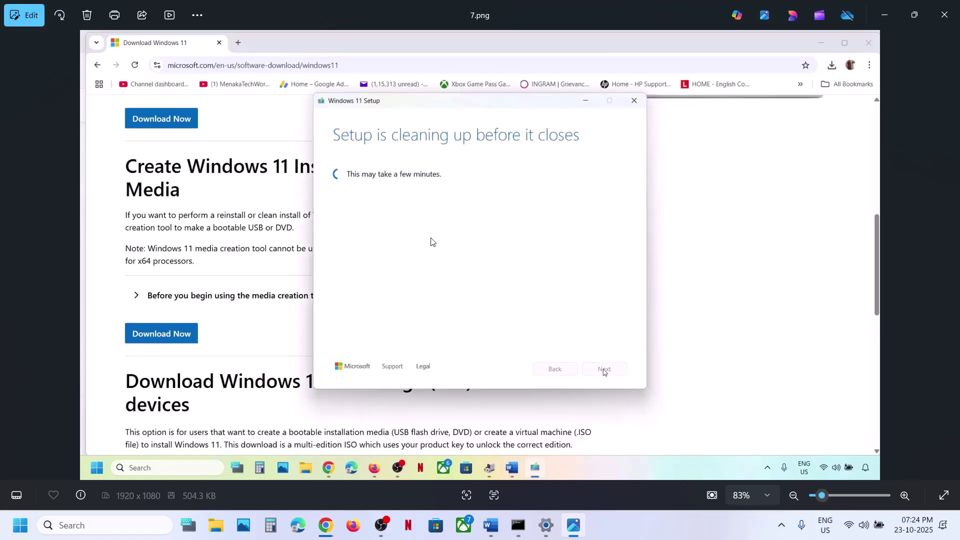
Step: View the screenshots 8.png through 13.png to examine how to run setup from the ISO while keeping personal files and apps
{"action": "key", "text": "Right"}
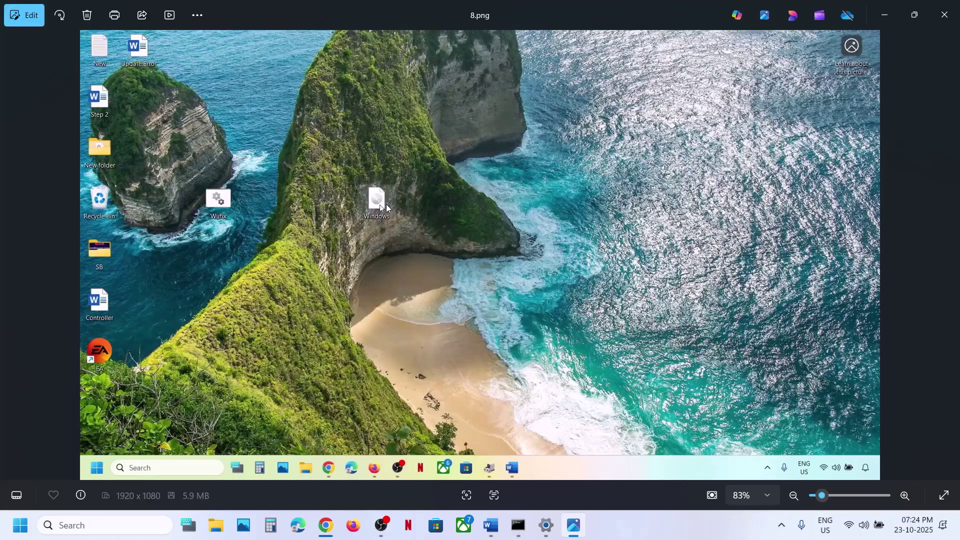
{"action": "key", "text": "Right"}
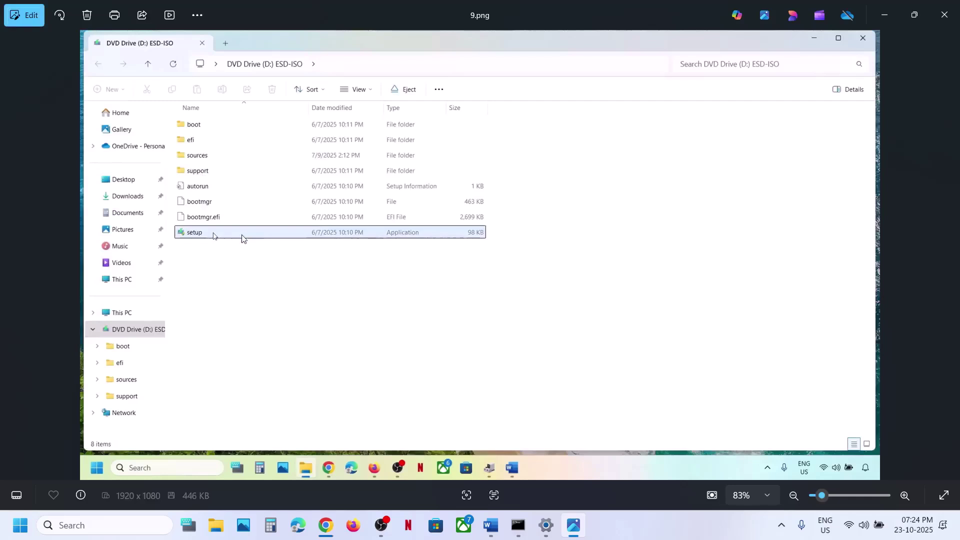
{"action": "key", "text": "Right"}
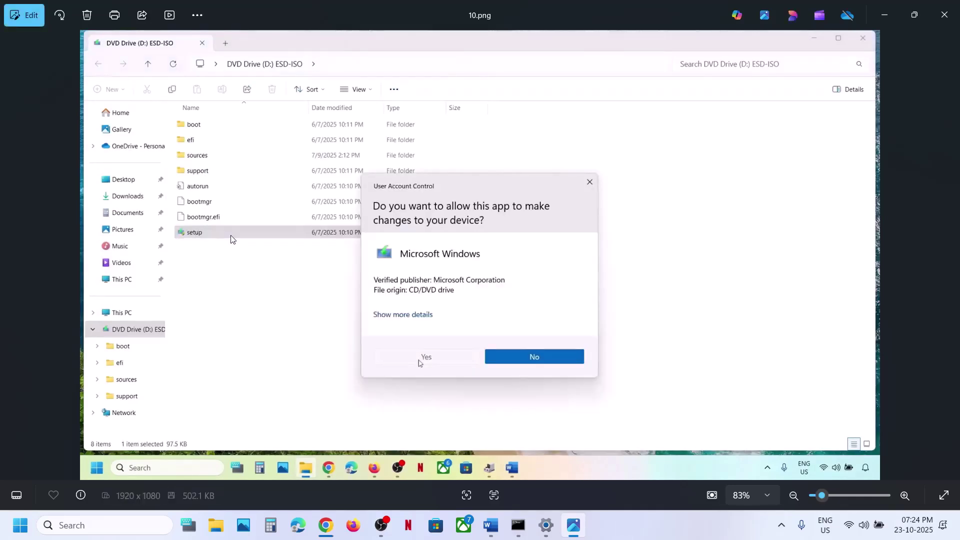
{"action": "key", "text": "Right"}
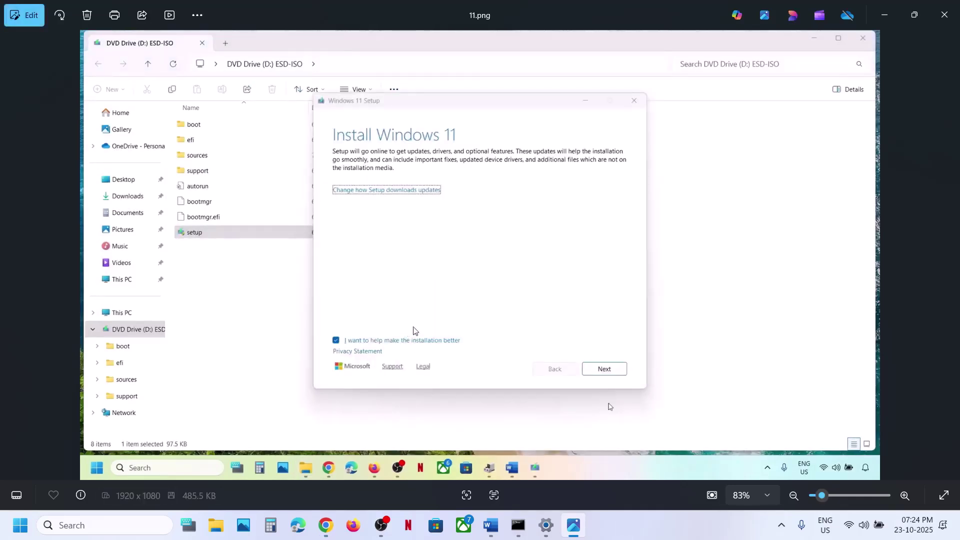
{"action": "key", "text": "Right"}
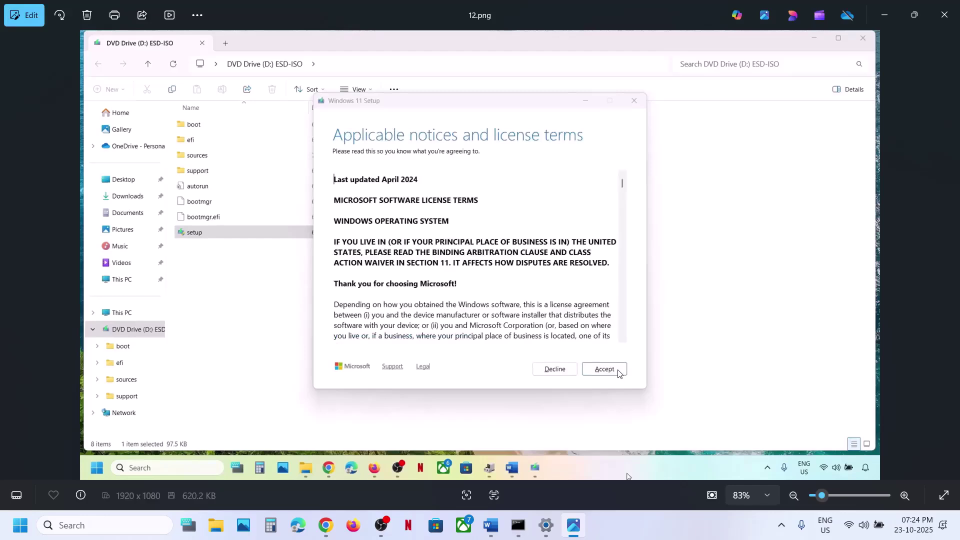
{"action": "key", "text": "Right"}
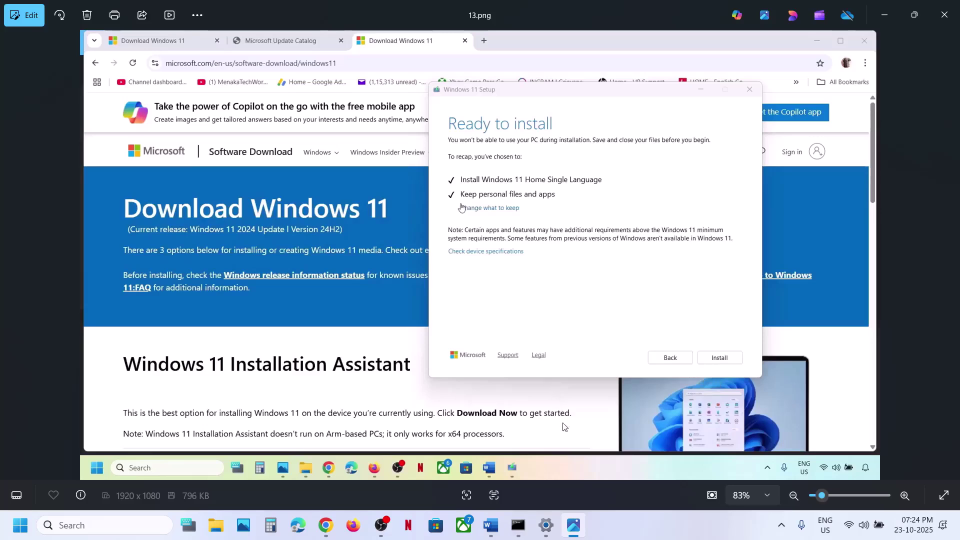
Step: Switch to Settings, open the Windows Update history and highlight KB5070773 in its quality update entry
{"action": "left_click", "coordinate": [546, 525]}
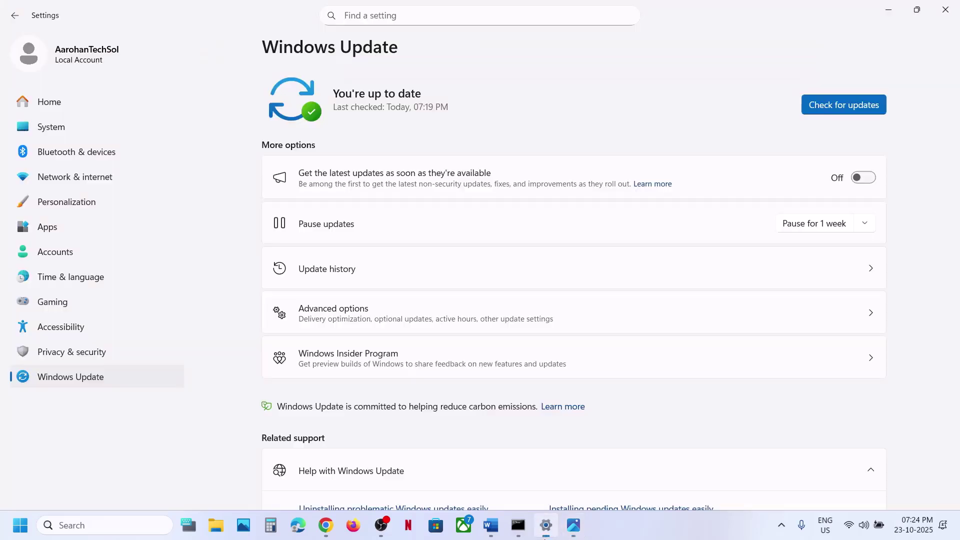
{"action": "left_click", "coordinate": [325, 270]}
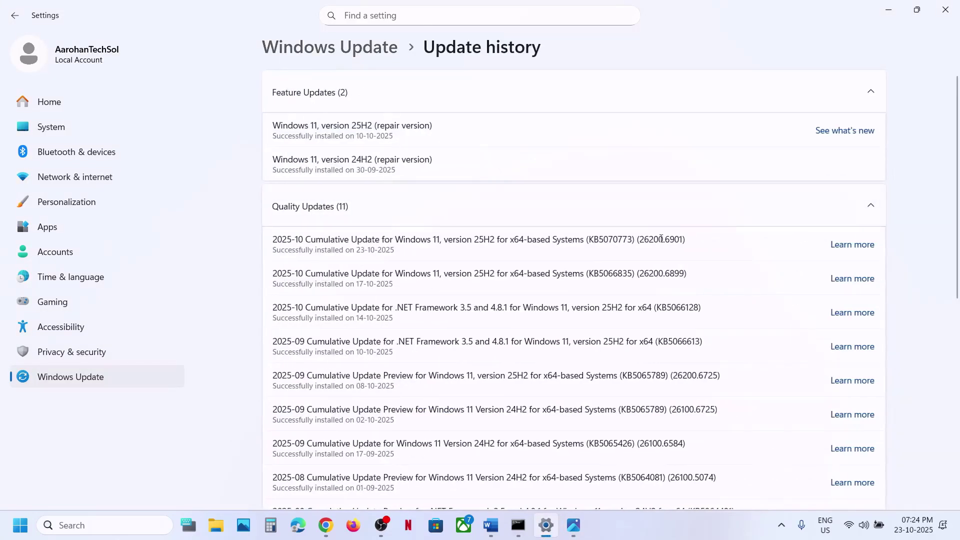
{"action": "double_click", "coordinate": [624, 242]}
{"action": "left_click", "coordinate": [622, 538]}
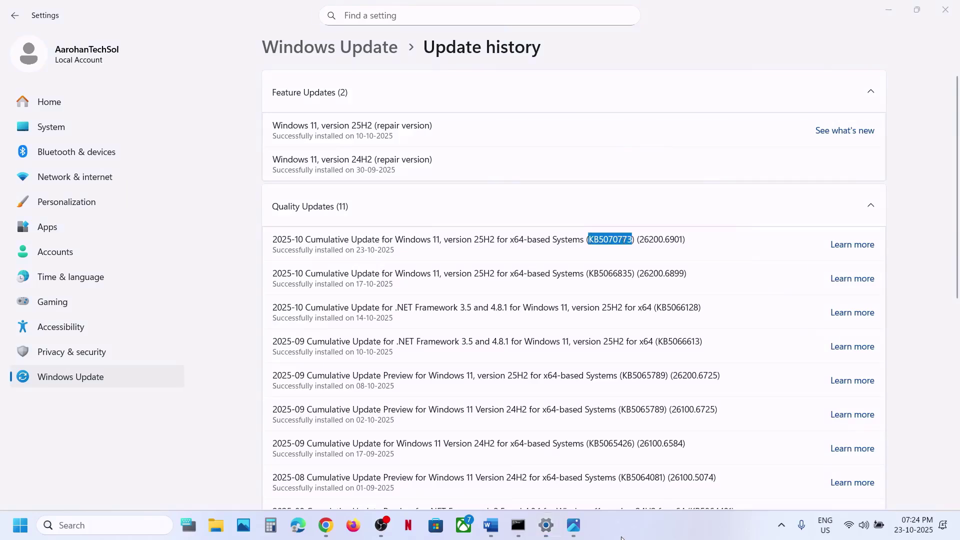